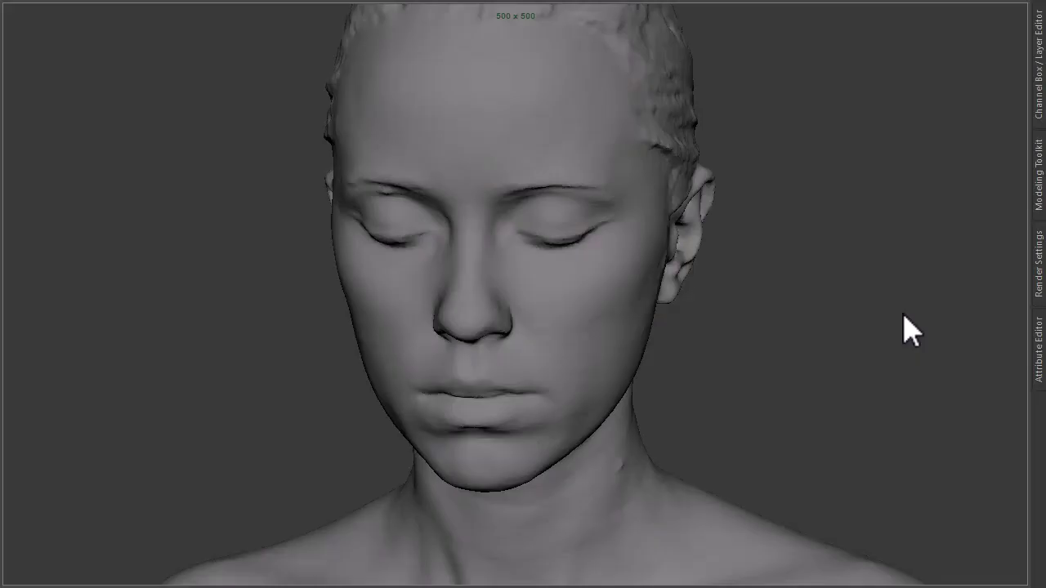
- Create a NURBS circle and enlarge it so it surrounds the head
{"action": "type", "text": "circel"}
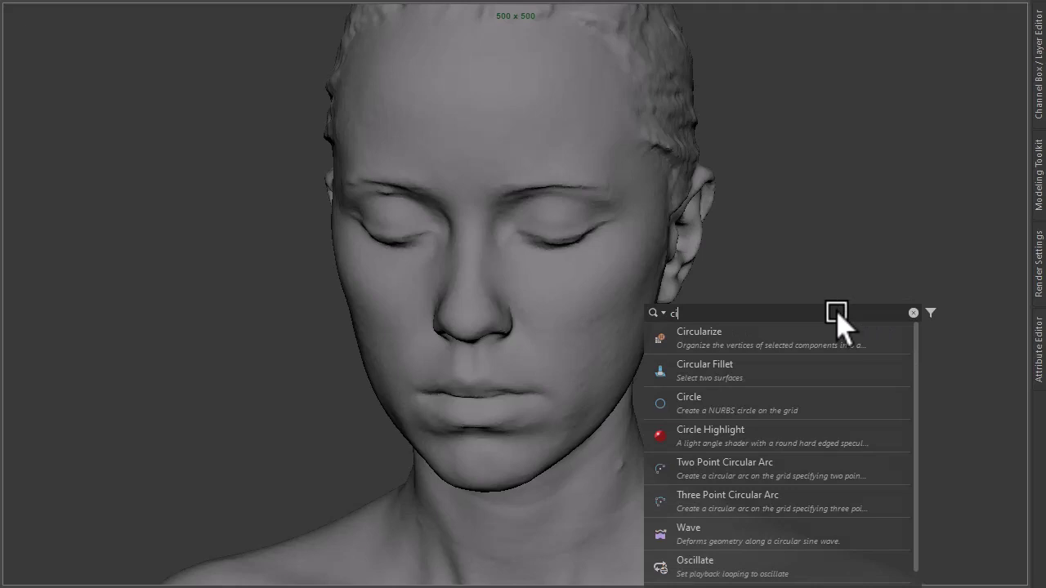
{"action": "left_click", "coordinate": [828, 351]}
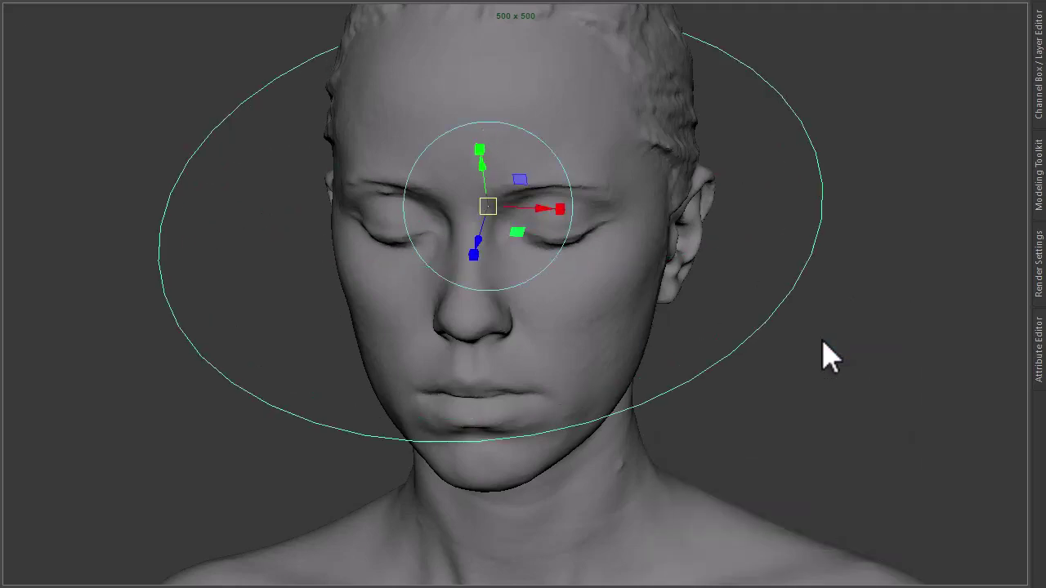
- Load the gloppy.mel brush from the FunMesh folder of the Paint Effects examples in the Content Browser
{"action": "key", "text": "Tab"}
{"action": "type", "text": "brow"}
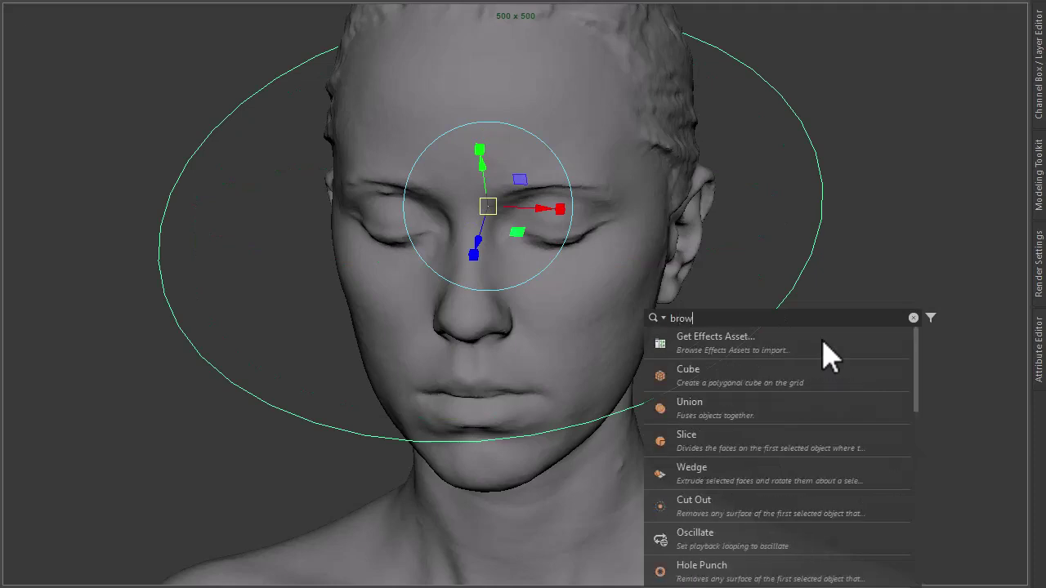
{"action": "type", "text": "ser"}
{"action": "left_click", "coordinate": [822, 355]}
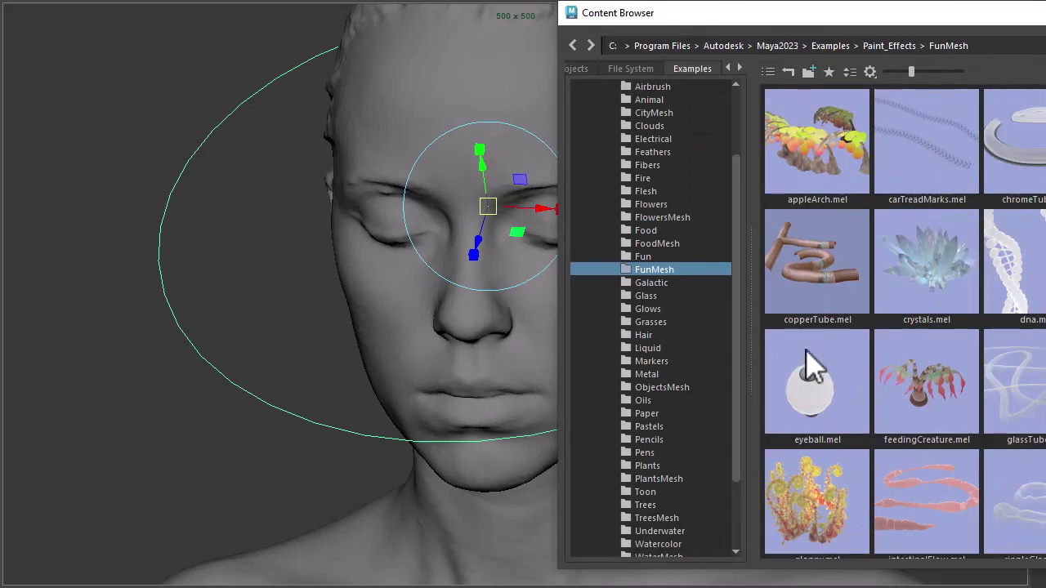
{"action": "scroll", "coordinate": [842, 539], "scroll_direction": "down", "scroll_amount": 3}
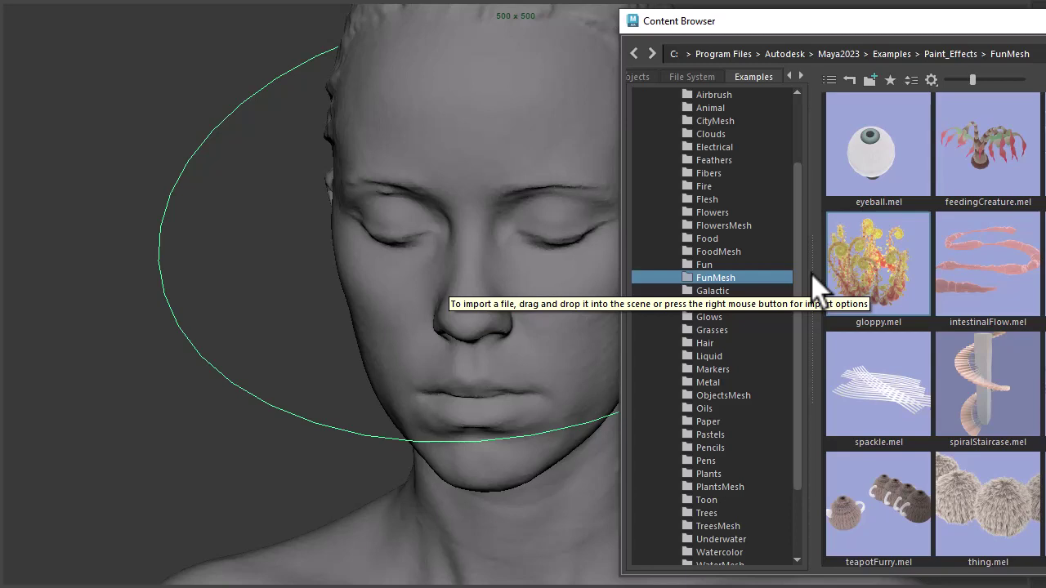
{"action": "left_click", "coordinate": [817, 282]}
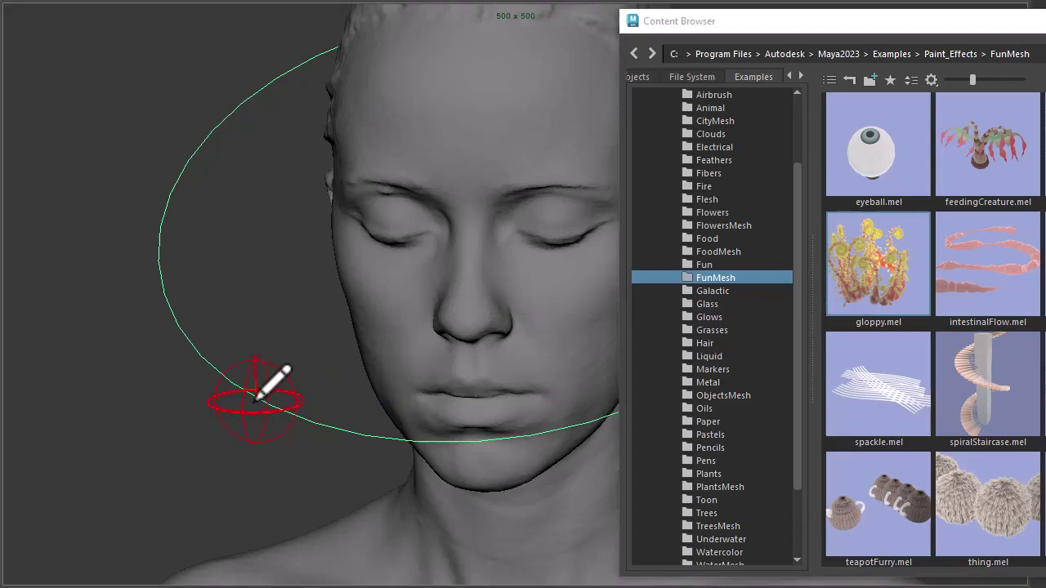
- Attach the gloppy brush to the circle around the head with Attach Brush to Curves
{"action": "key", "text": "ctrl+f"}
{"action": "type", "text": "att"}
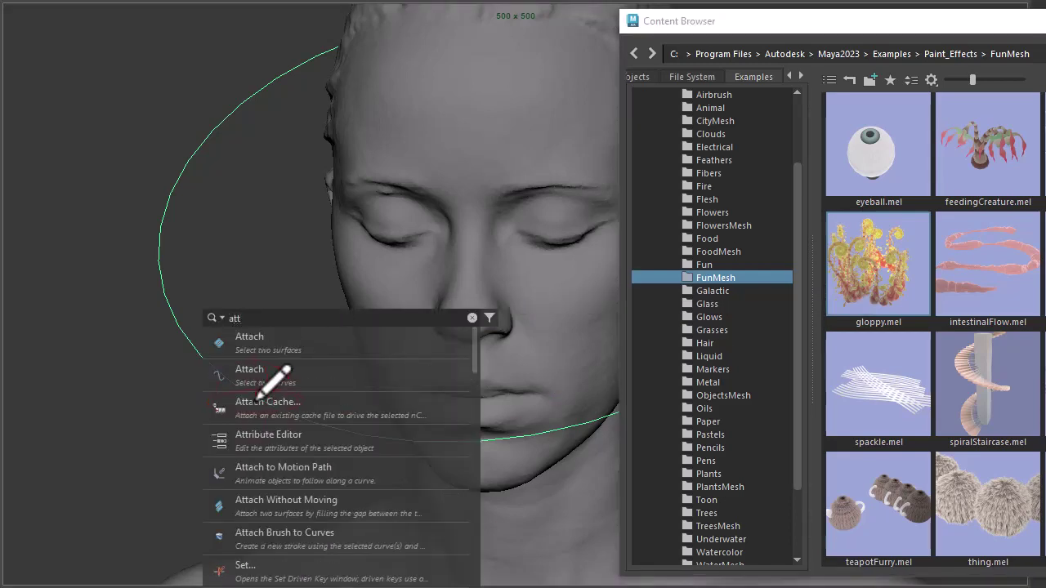
{"action": "type", "text": "ach"}
{"action": "type", "text": " bursh"}
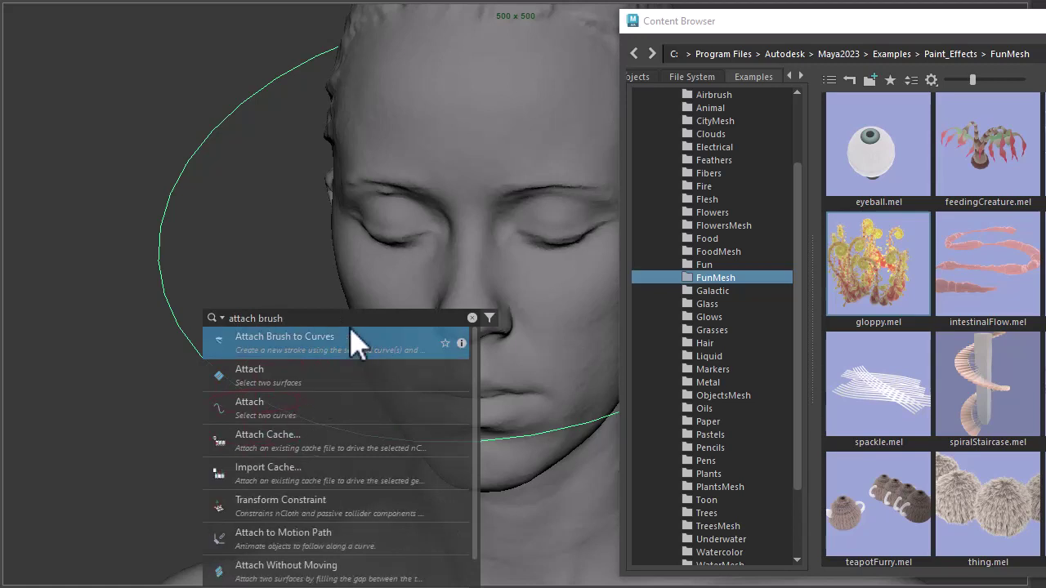
{"action": "left_click", "coordinate": [343, 347]}
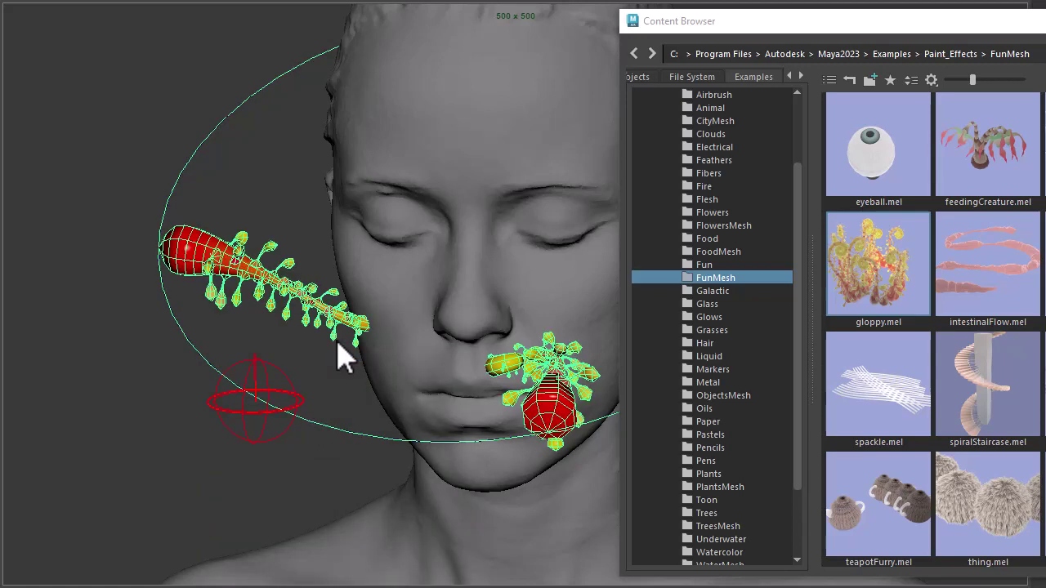
- Convert the gloppy Paint Effects stroke to polygons
{"action": "key", "text": "ctrl+f"}
{"action": "type", "text": "convert"}
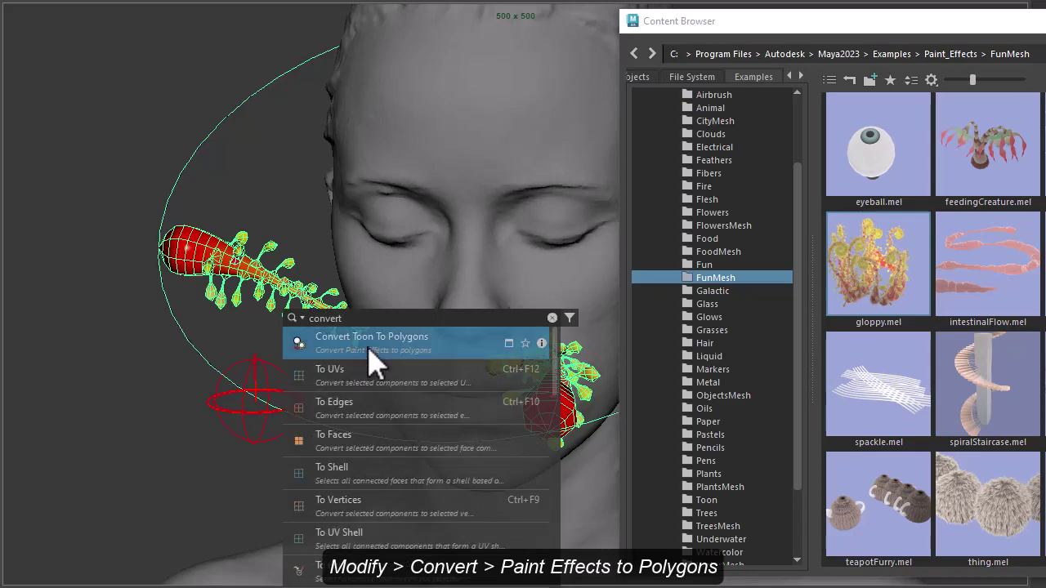
{"action": "left_click", "coordinate": [368, 344]}
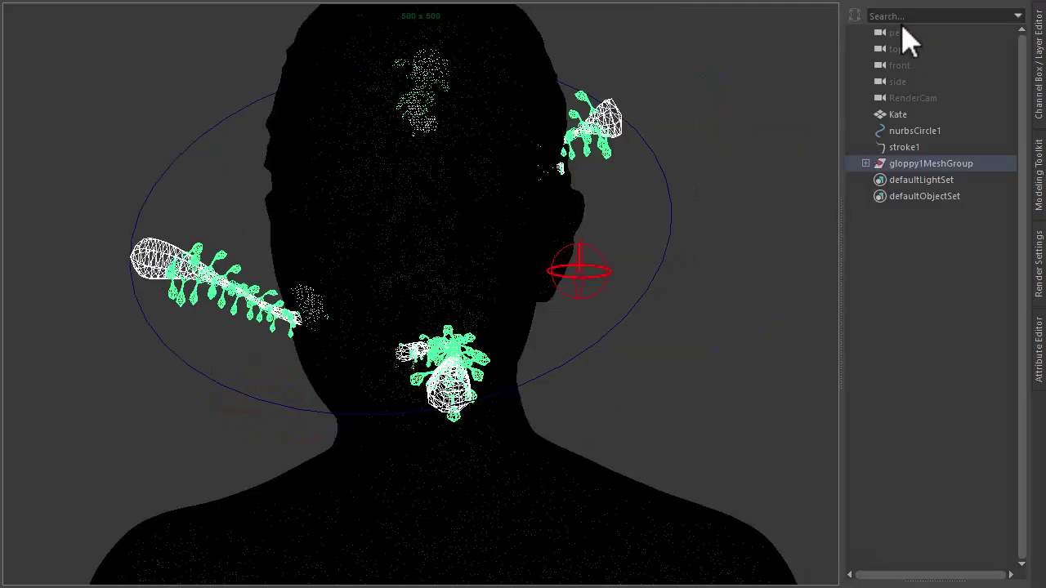
- Set the Arnold translator of gloppy1Main to mesh_light, with exposure 10 and Light Visible enabled
{"action": "middle_click_drag", "start_coordinate": [899, 114], "coordinate": [877, 167]}
{"action": "left_click", "coordinate": [865, 164]}
{"action": "left_click", "coordinate": [873, 179]}
{"action": "key", "text": "ctrl+a"}
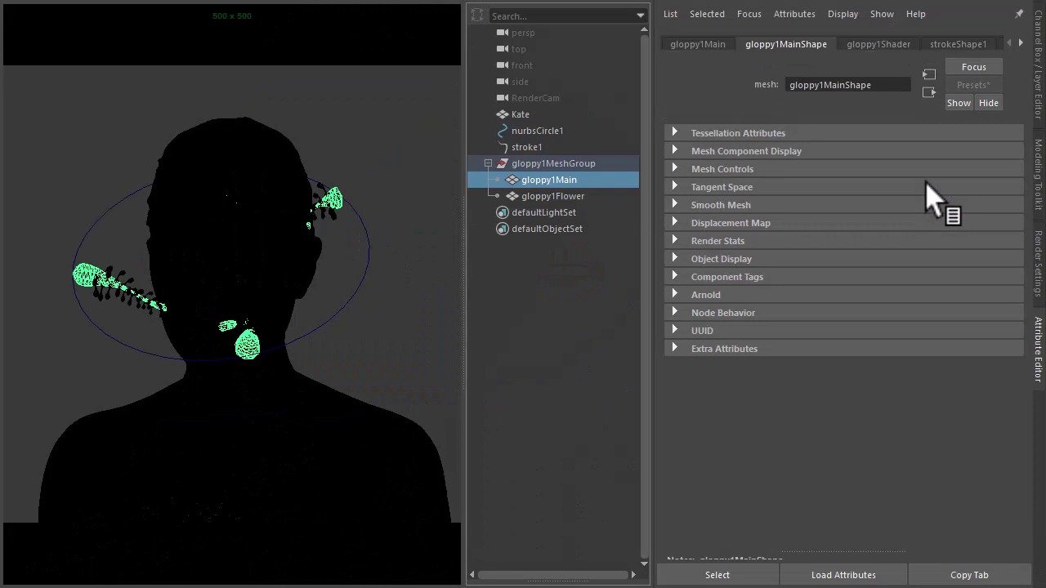
{"action": "middle_click_drag", "start_coordinate": [927, 188], "coordinate": [564, 196]}
{"action": "left_click", "coordinate": [708, 295]}
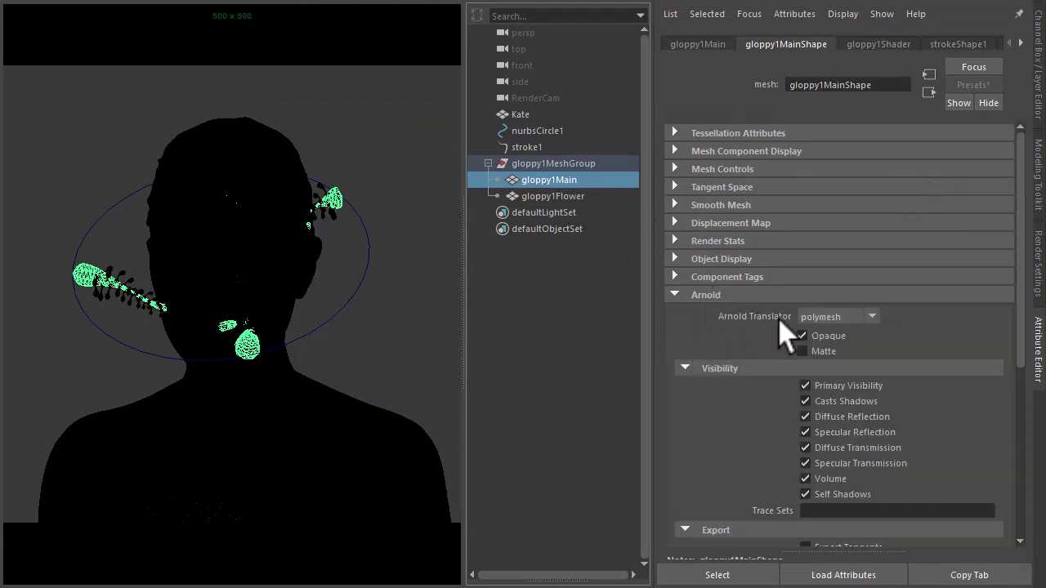
{"action": "left_click", "coordinate": [839, 318]}
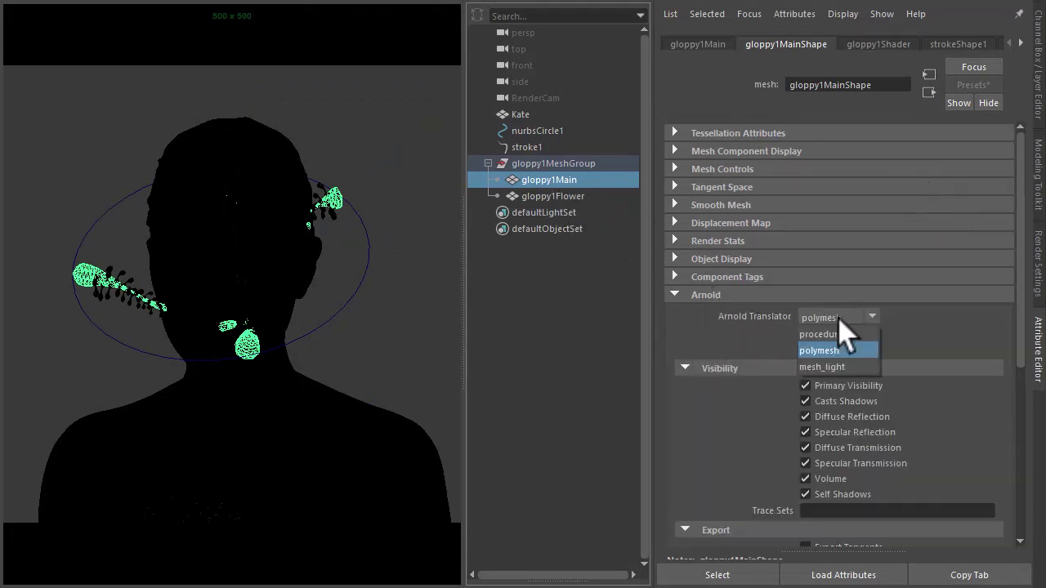
{"action": "left_click", "coordinate": [824, 368]}
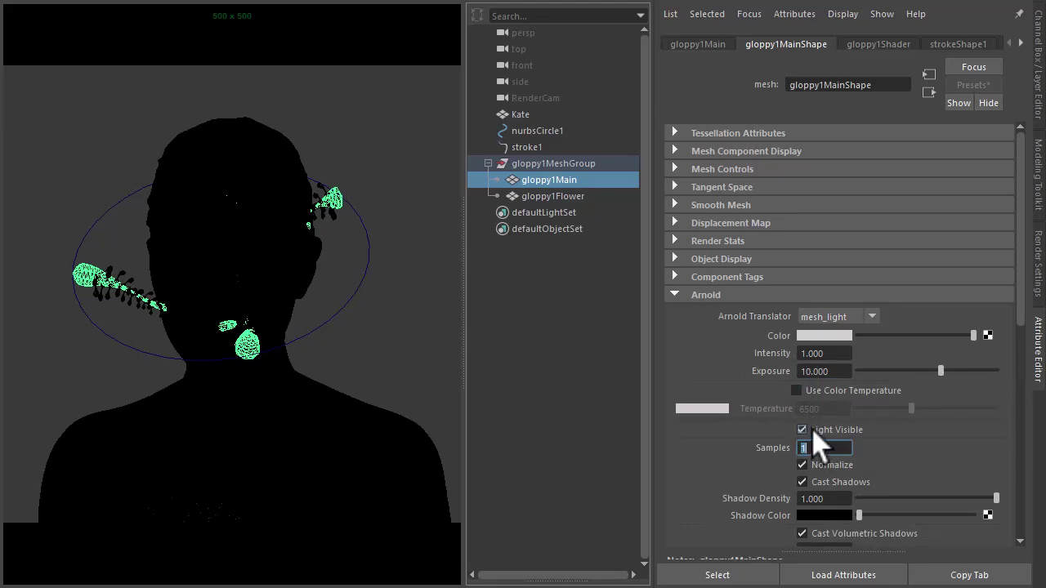
- Make gloppy1Flower a mesh_light as well, with exposure 10 and Light Visible enabled
{"action": "left_click", "coordinate": [580, 198]}
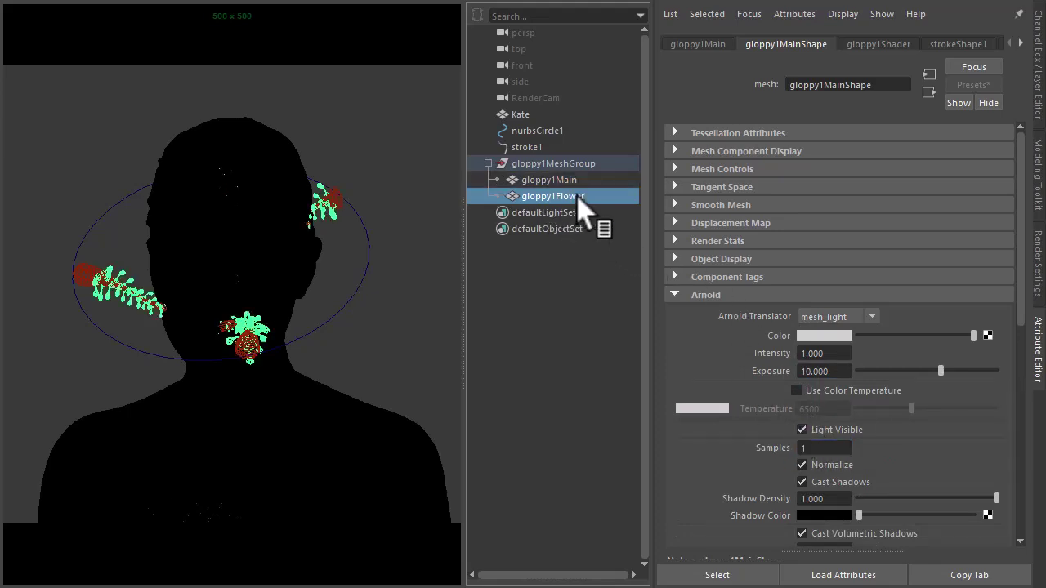
{"action": "left_click", "coordinate": [832, 320]}
{"action": "left_click", "coordinate": [825, 344]}
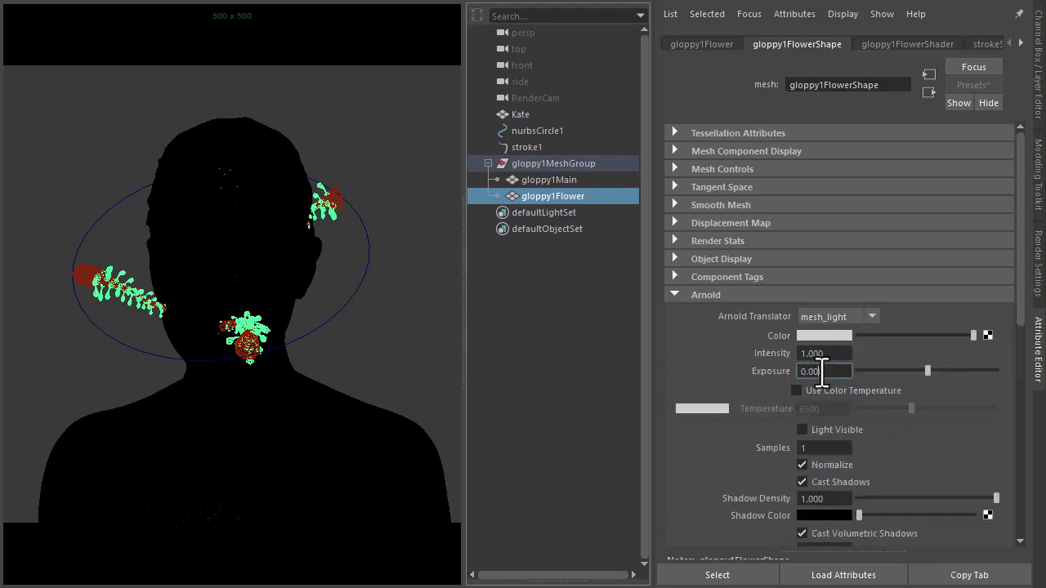
{"action": "left_click", "coordinate": [824, 429]}
- Map the mesh light's colour with a File texture created as a projection
{"action": "left_click", "coordinate": [987, 335]}
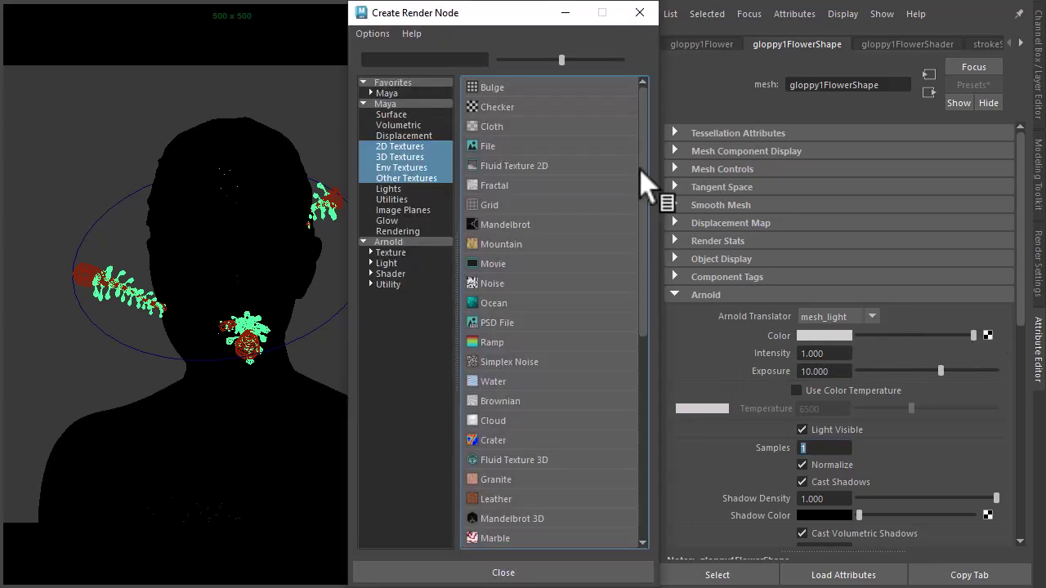
{"action": "right_click", "coordinate": [511, 151]}
{"action": "left_click", "coordinate": [580, 193]}
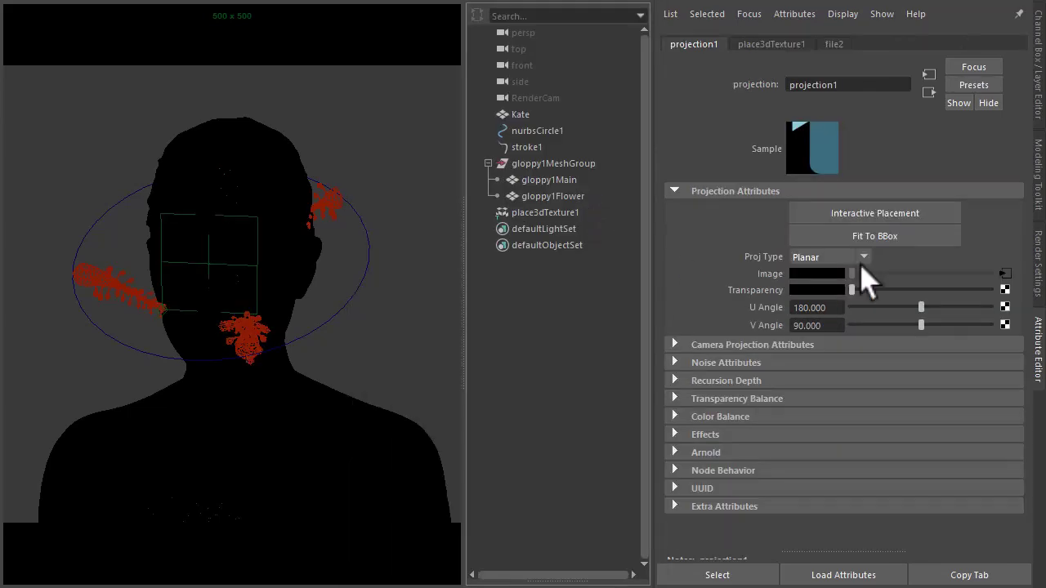
- Set the projection type to Perspective, link it to RenderCamShape and set the fit type to Match Camera Resolution
{"action": "left_click", "coordinate": [856, 259]}
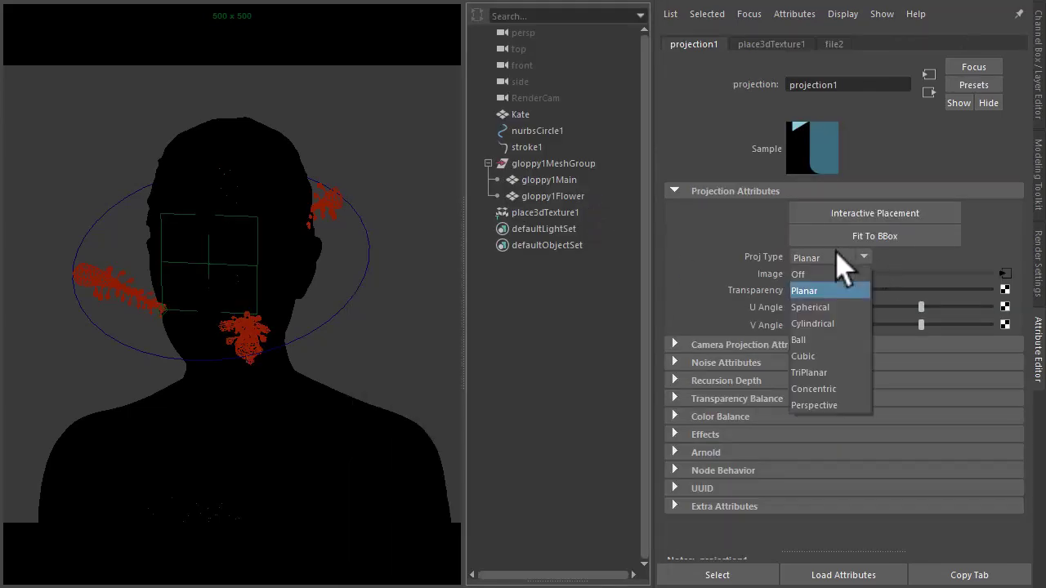
{"action": "left_click", "coordinate": [824, 407]}
{"action": "left_click", "coordinate": [774, 348]}
{"action": "left_click", "coordinate": [809, 365]}
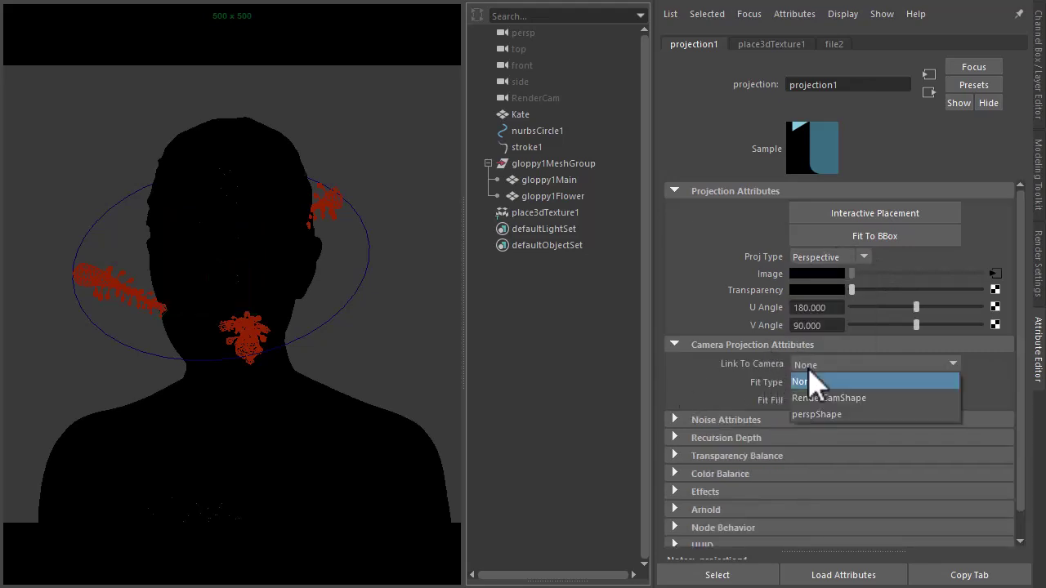
{"action": "left_click", "coordinate": [829, 398]}
{"action": "left_click", "coordinate": [854, 385]}
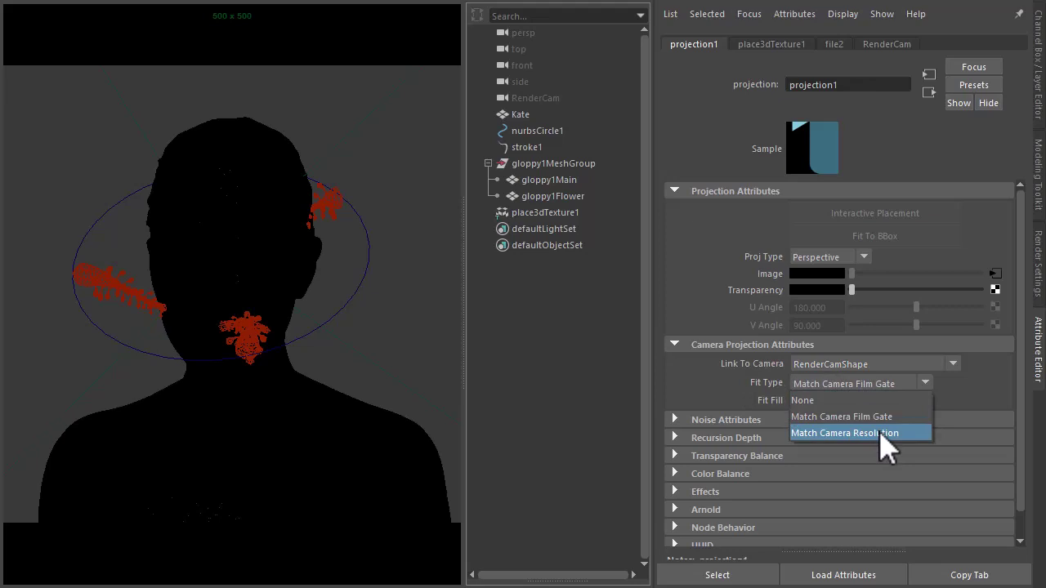
{"action": "left_click", "coordinate": [880, 434]}
- Load 31af1f6104fe78627e8300aa654461f6.jpg from sourceimages as the projection's file texture image
{"action": "left_click", "coordinate": [995, 274]}
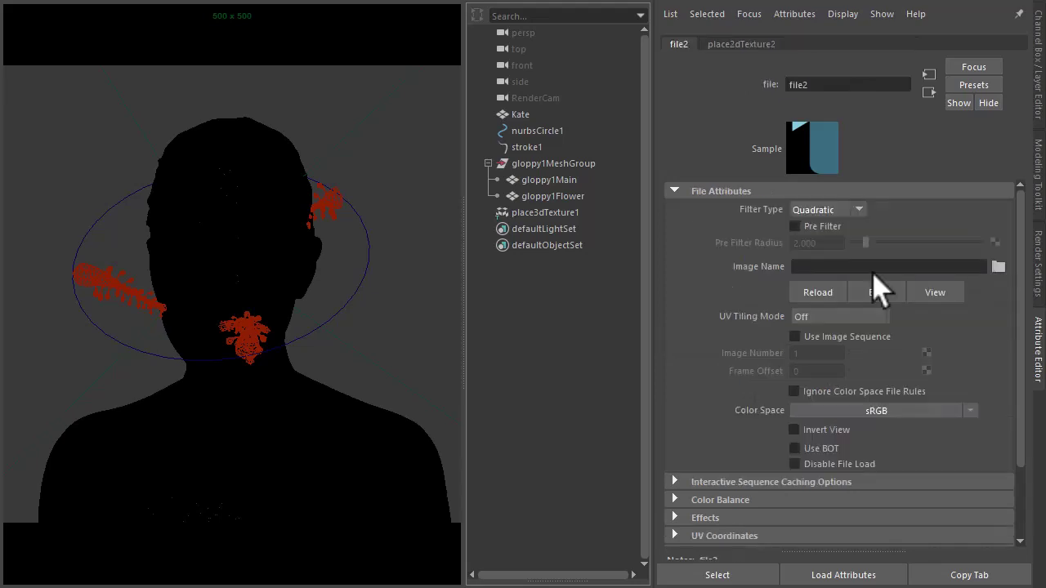
{"action": "left_click", "coordinate": [999, 267]}
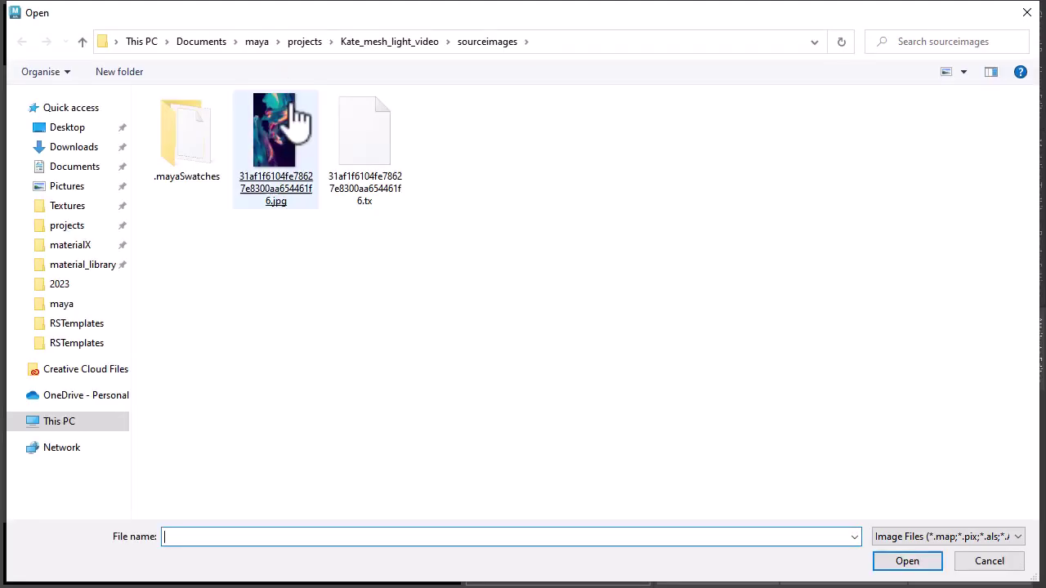
{"action": "double_click", "coordinate": [290, 155]}
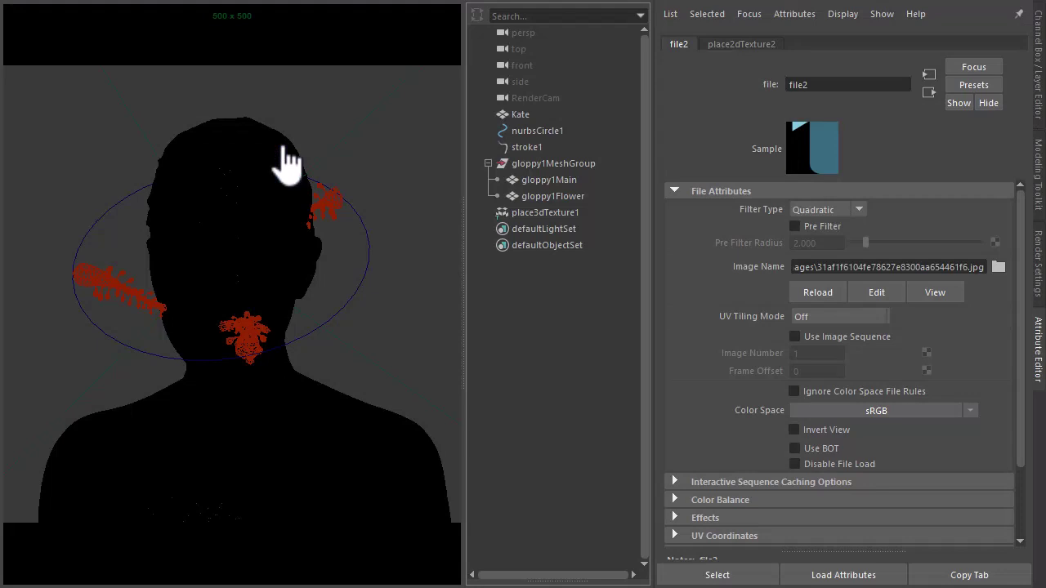
- Start an Arnold render of the scene directly in the maximized viewport
{"action": "key", "text": "ctrl+space"}
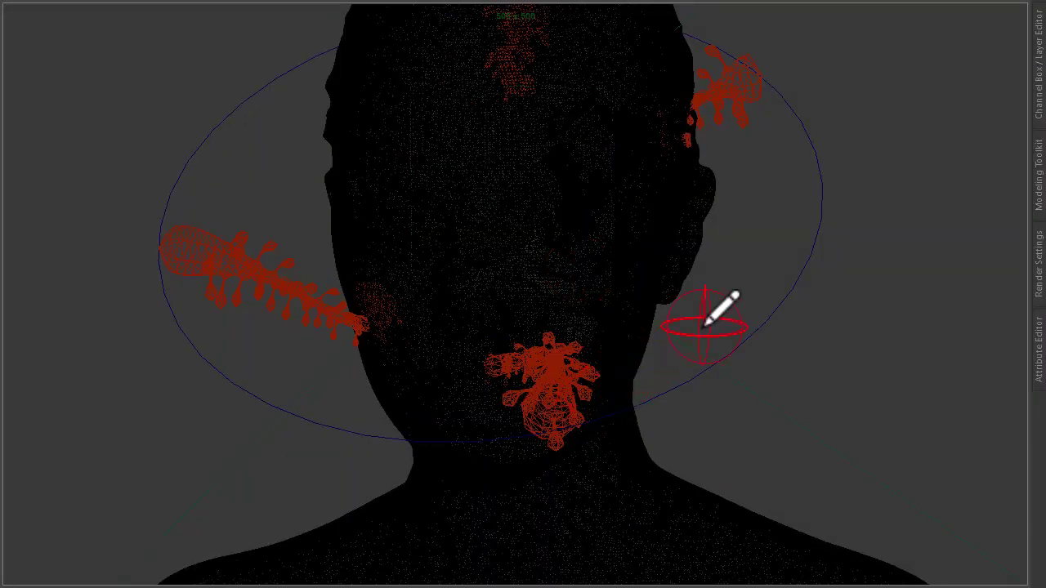
{"action": "key", "text": "space"}
{"action": "left_click", "coordinate": [761, 296]}
{"action": "left_click", "coordinate": [786, 344]}
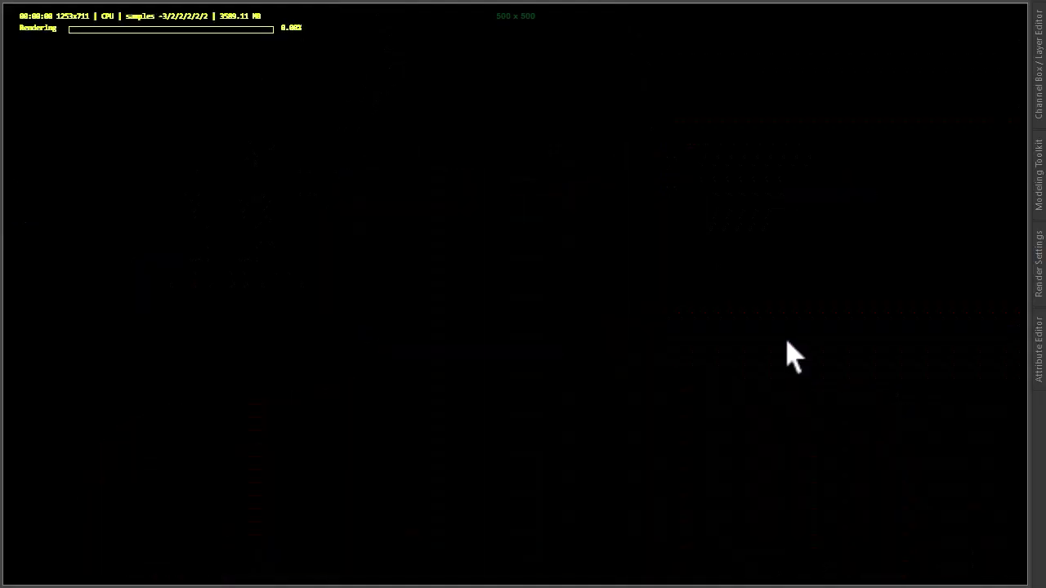
- Add a Denoiser Oidn imager in the Arnold render settings
{"action": "left_click", "coordinate": [1037, 430]}
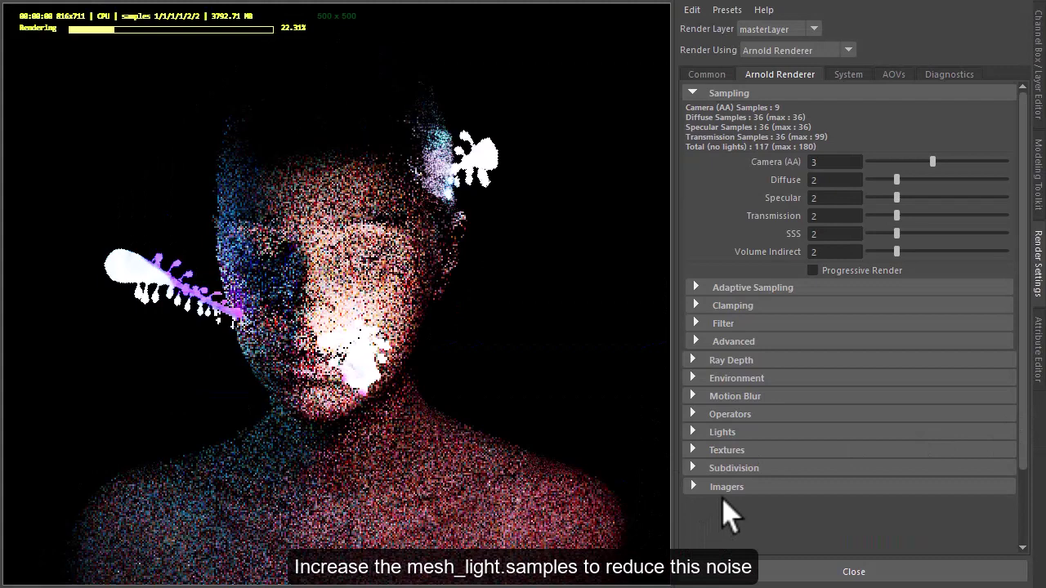
{"action": "left_click", "coordinate": [726, 487]}
{"action": "scroll", "coordinate": [730, 500], "scroll_direction": "down", "scroll_amount": 2}
{"action": "left_click", "coordinate": [740, 433]}
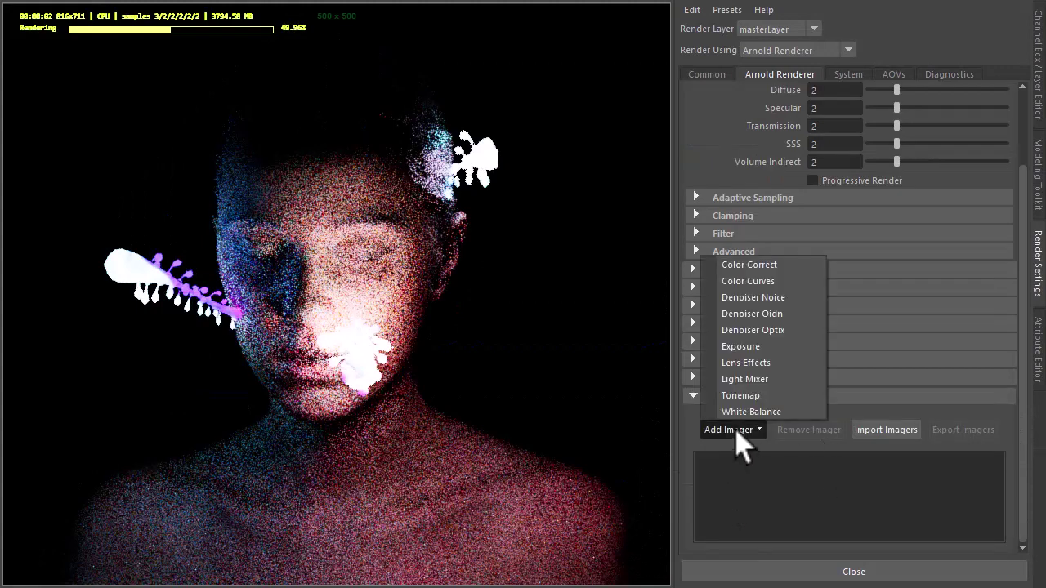
{"action": "left_click", "coordinate": [762, 314]}
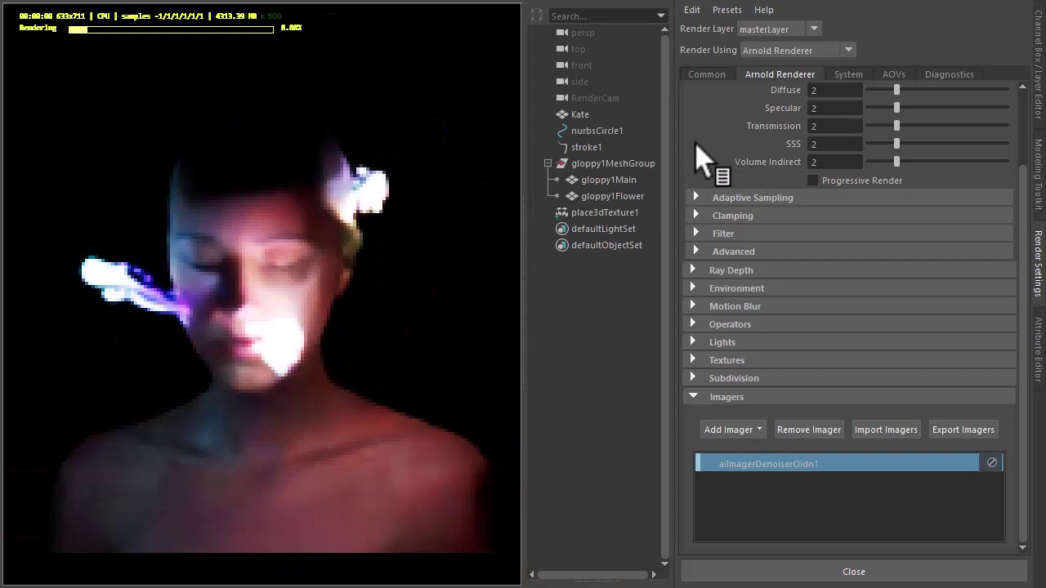
- Set the turbulence type of stroke1's gloppy1 brush to Grass Wind and its turbulence to 20
{"action": "left_click", "coordinate": [586, 148]}
{"action": "key", "text": "ctrl+a"}
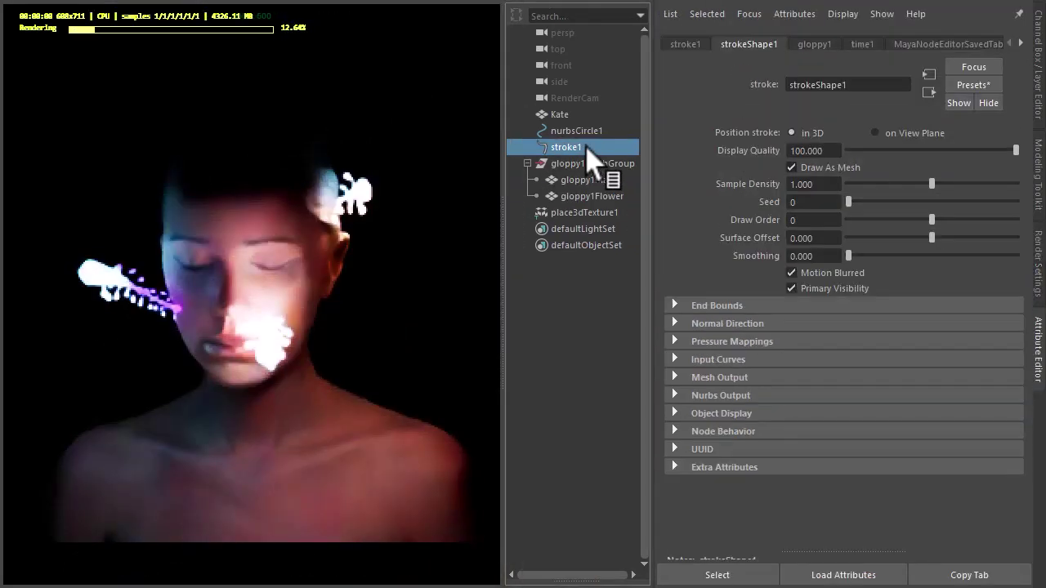
{"action": "left_click", "coordinate": [816, 46]}
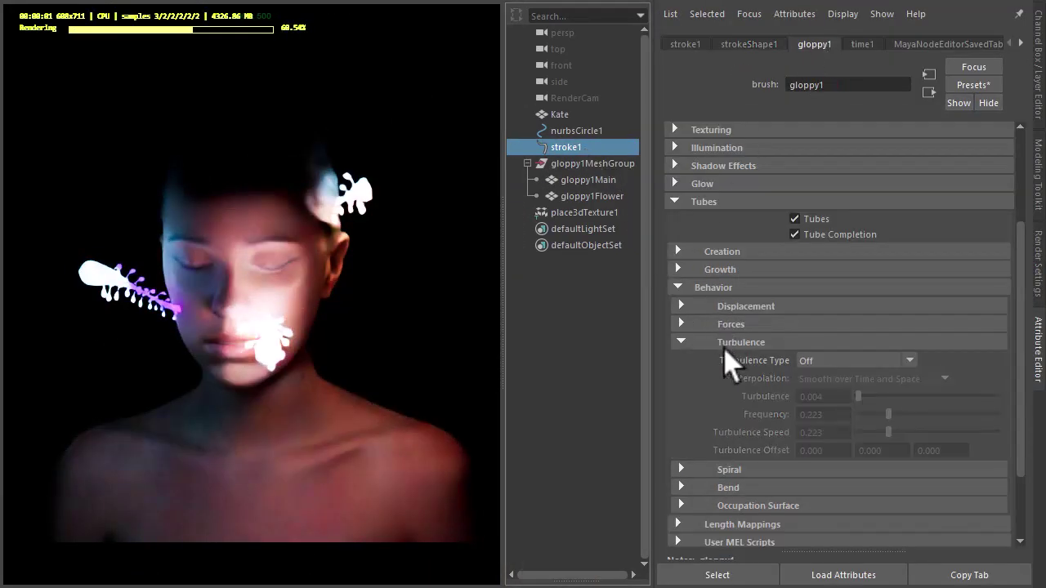
{"action": "left_click", "coordinate": [824, 362]}
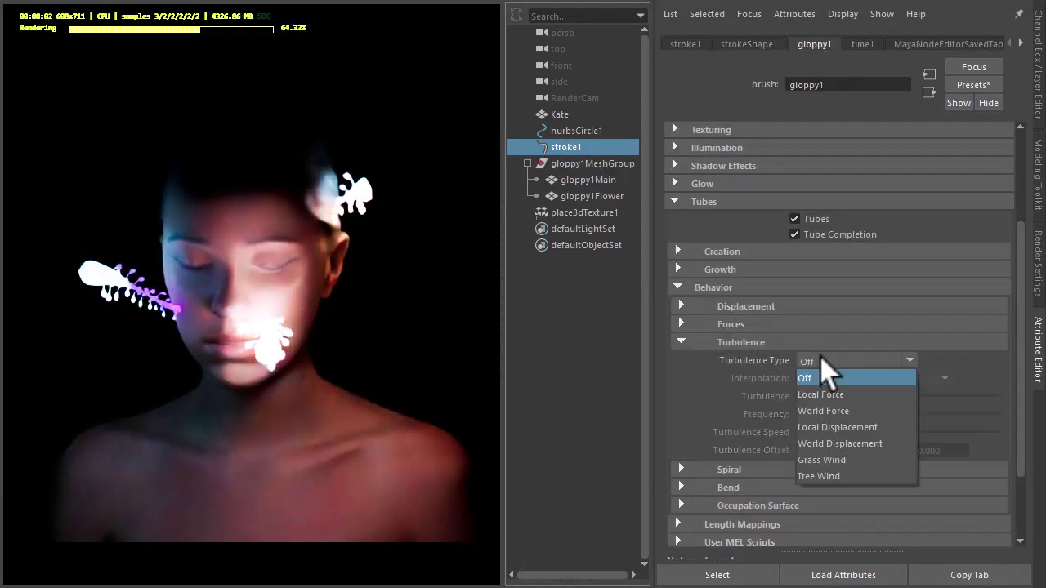
{"action": "left_click", "coordinate": [837, 461]}
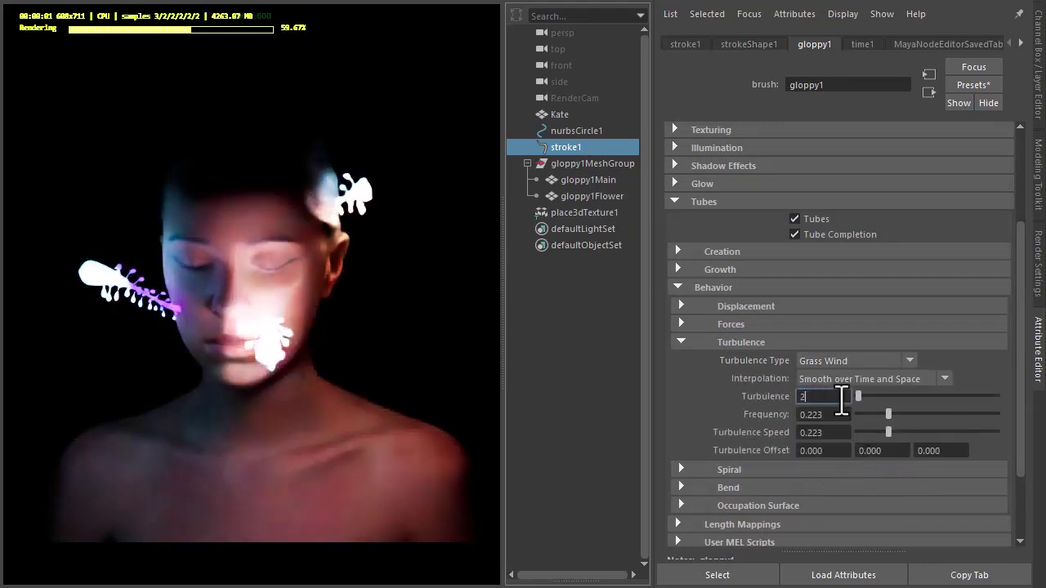
{"action": "left_click", "coordinate": [842, 398]}
{"action": "type", "text": "20"}
{"action": "key", "text": "Tab"}
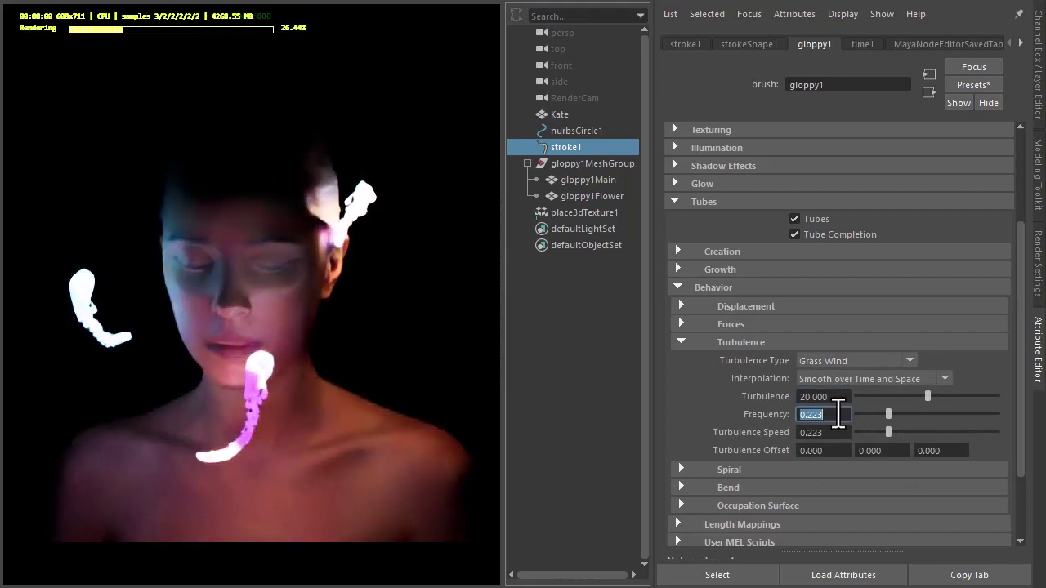
- Bring up the Time Slider and key the turbulence frequency of the gloppy1 brush at 1 on frame 1
{"action": "key", "text": "space"}
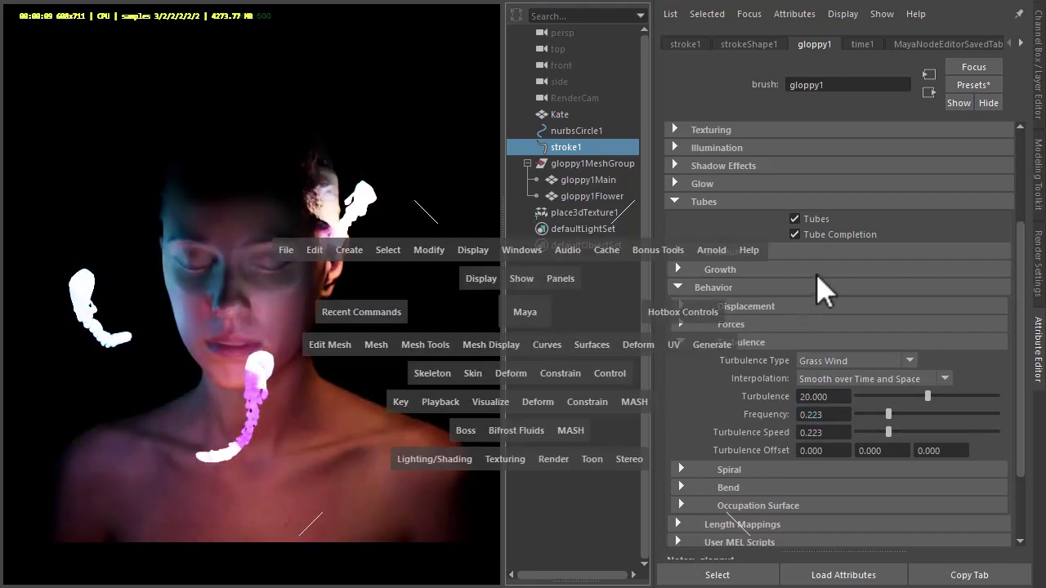
{"action": "left_click_drag", "start_coordinate": [816, 273], "coordinate": [822, 329]}
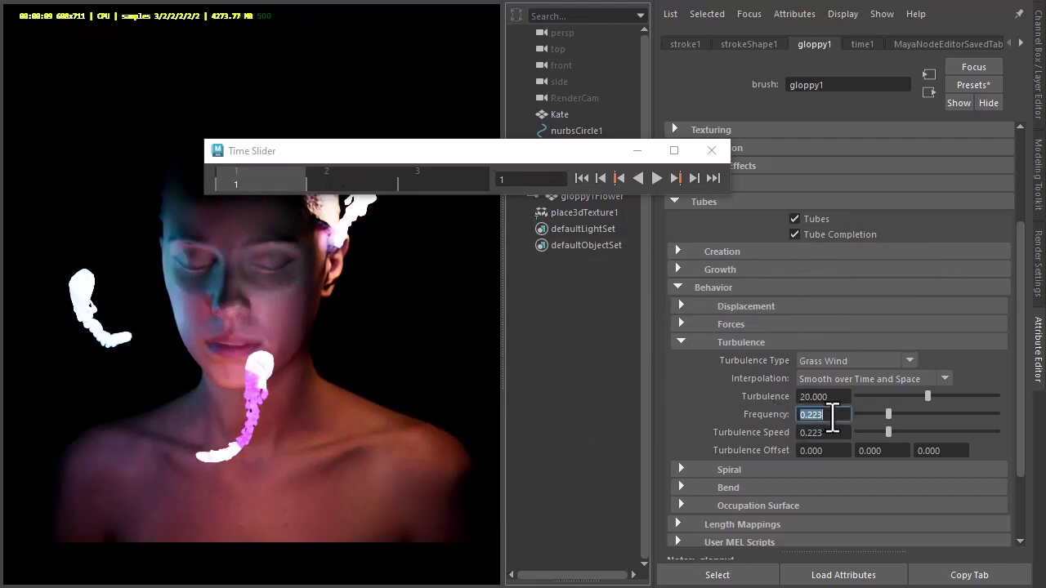
{"action": "type", "text": "1"}
{"action": "key", "text": "Return"}
{"action": "right_click", "coordinate": [822, 419]}
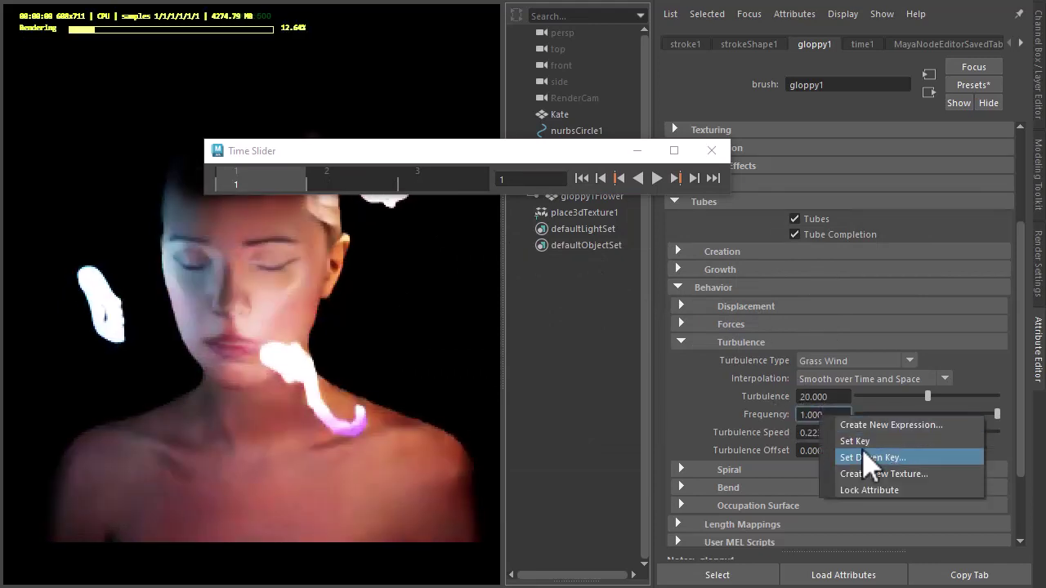
{"action": "left_click", "coordinate": [867, 441]}
- Key the turbulence frequency at 2 on frame 3, go to frame 2 and close the Time Slider
{"action": "left_click", "coordinate": [713, 177]}
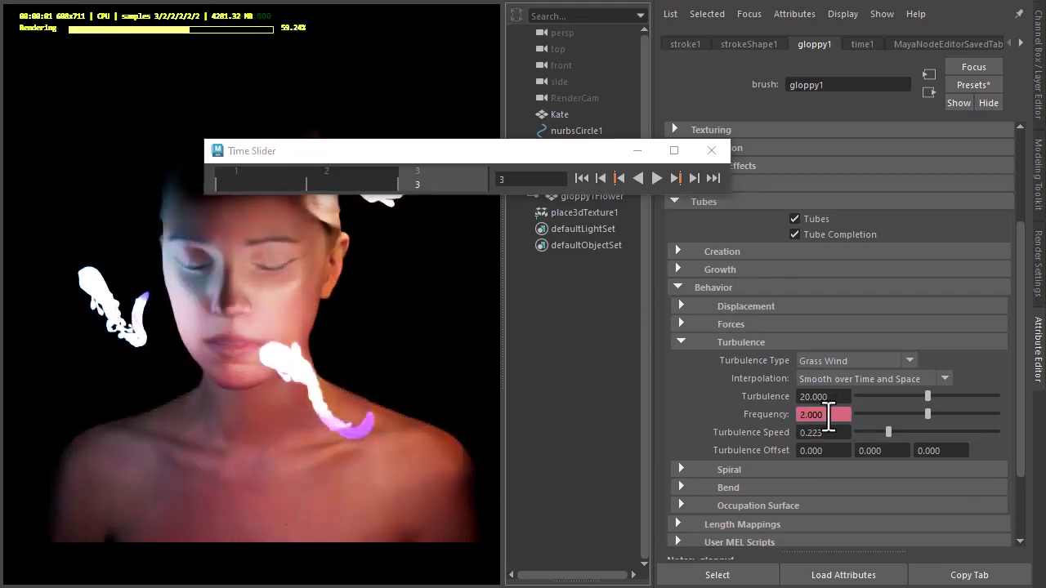
{"action": "right_click", "coordinate": [826, 416]}
{"action": "left_click", "coordinate": [837, 435]}
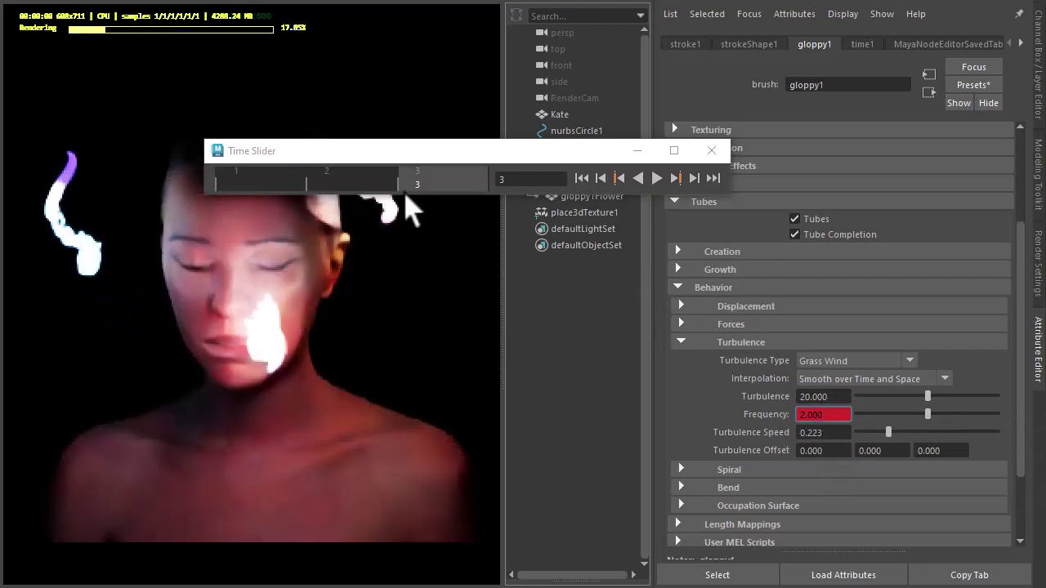
{"action": "left_click", "coordinate": [358, 184]}
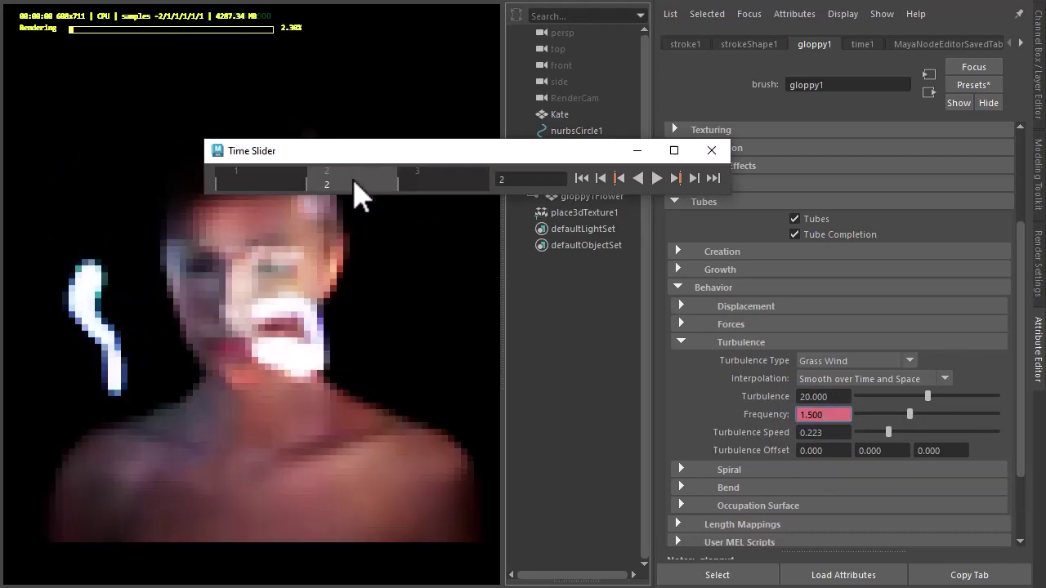
{"action": "left_click", "coordinate": [712, 152]}
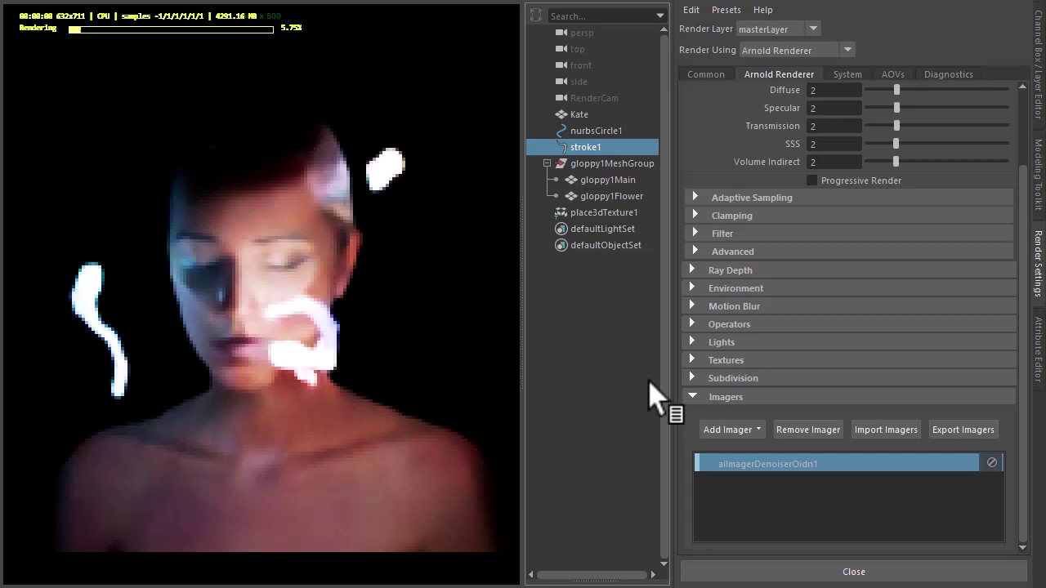
- Enable motion blur in the Arnold render settings with 5 keys and a shutter length of 10
{"action": "left_click", "coordinate": [725, 306]}
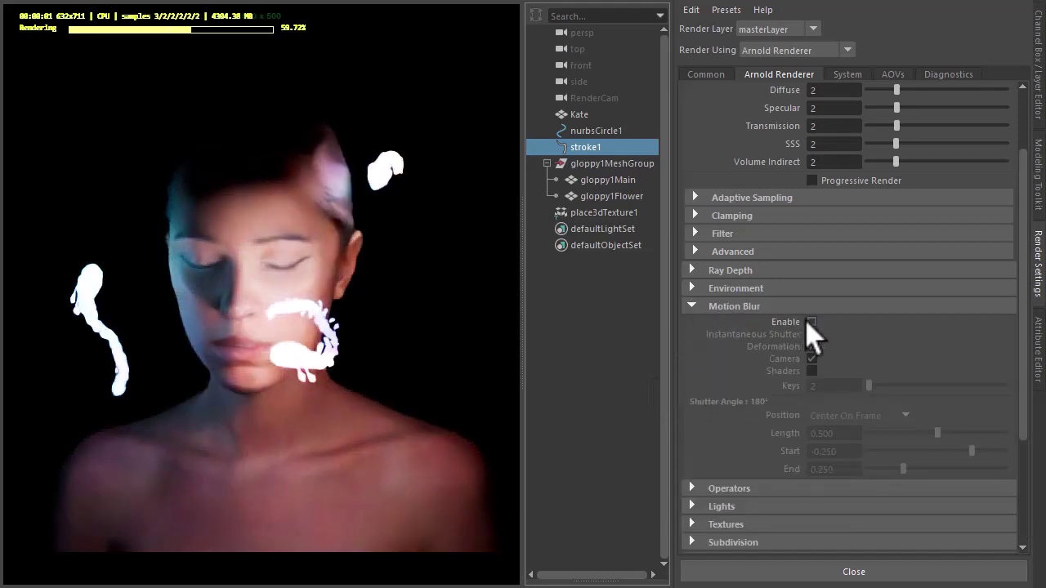
{"action": "left_click", "coordinate": [811, 322]}
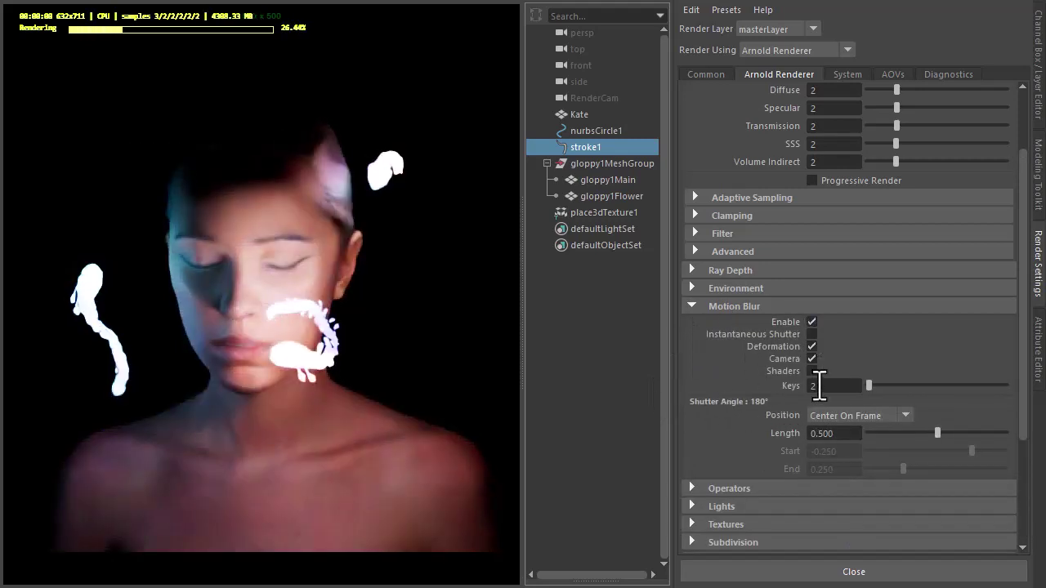
{"action": "type", "text": "5"}
{"action": "key", "text": "Return"}
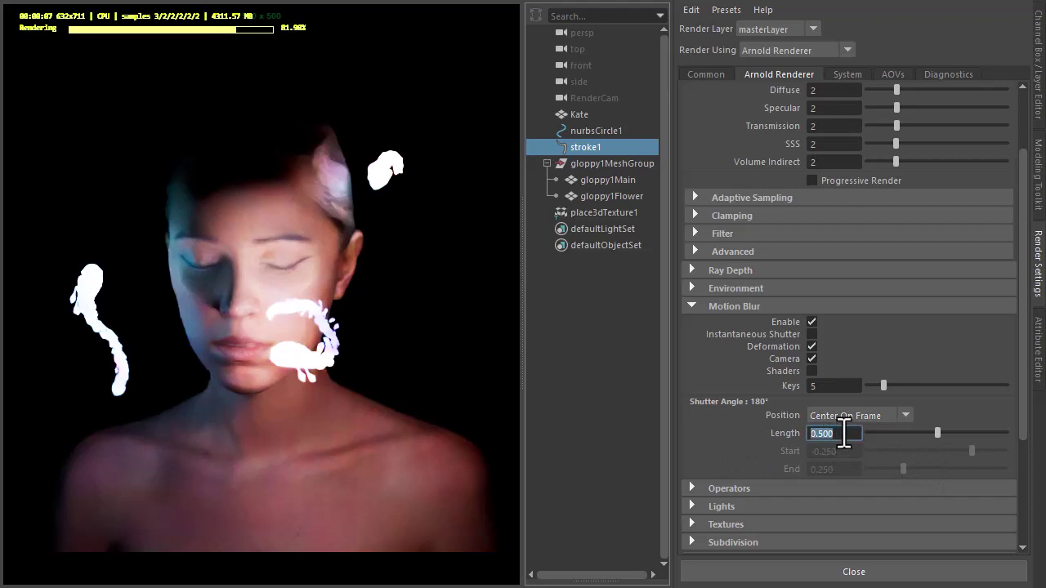
{"action": "key", "text": "Return"}
{"action": "scroll", "coordinate": [844, 433], "scroll_direction": "down", "scroll_amount": 3}
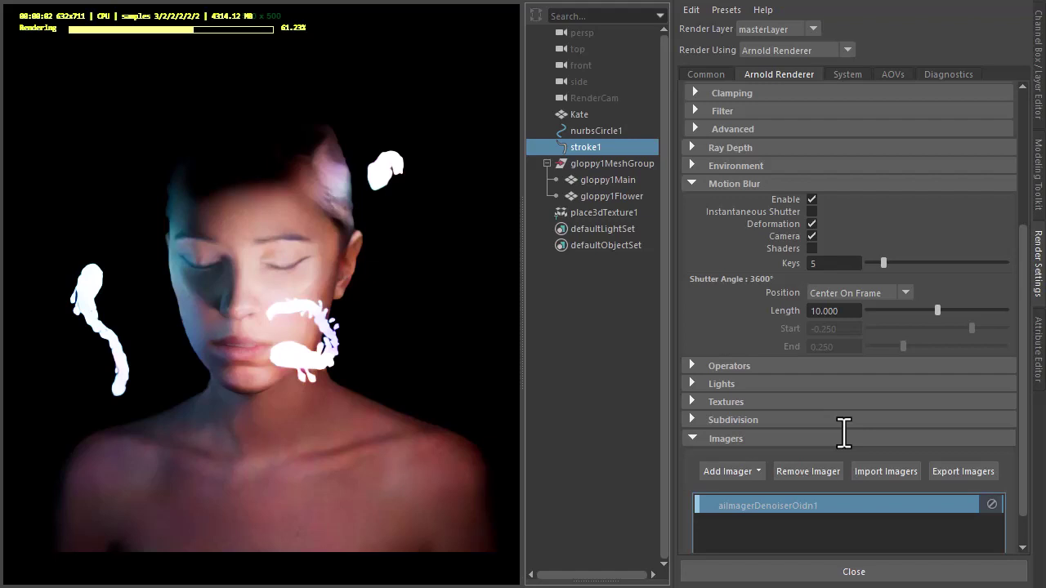
- Stop the viewport render and render the RenderCam view in the Arnold RenderView instead
{"action": "left_click", "coordinate": [433, 205]}
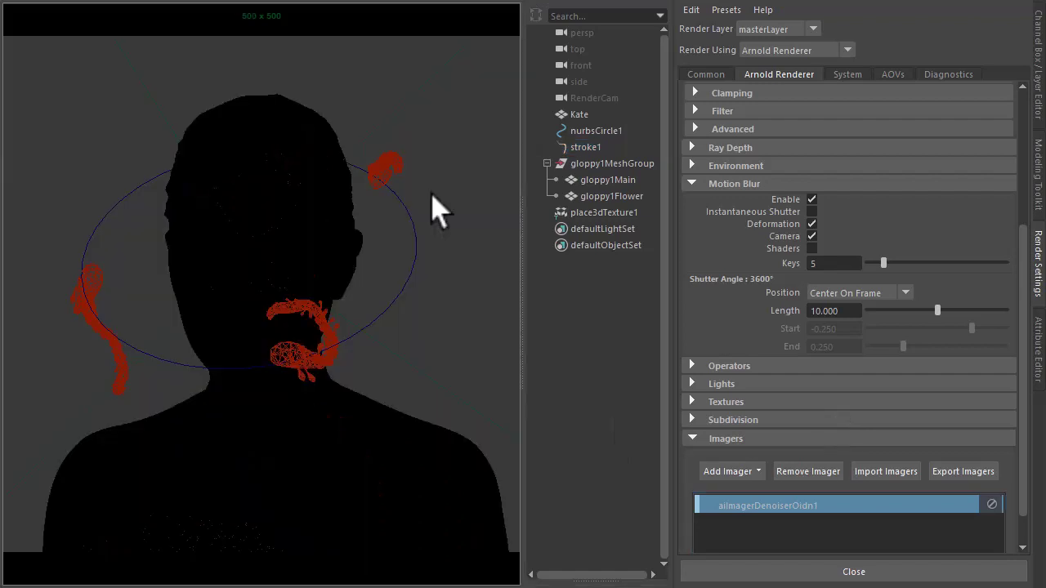
{"action": "key", "text": "Tab"}
{"action": "type", "text": "render"}
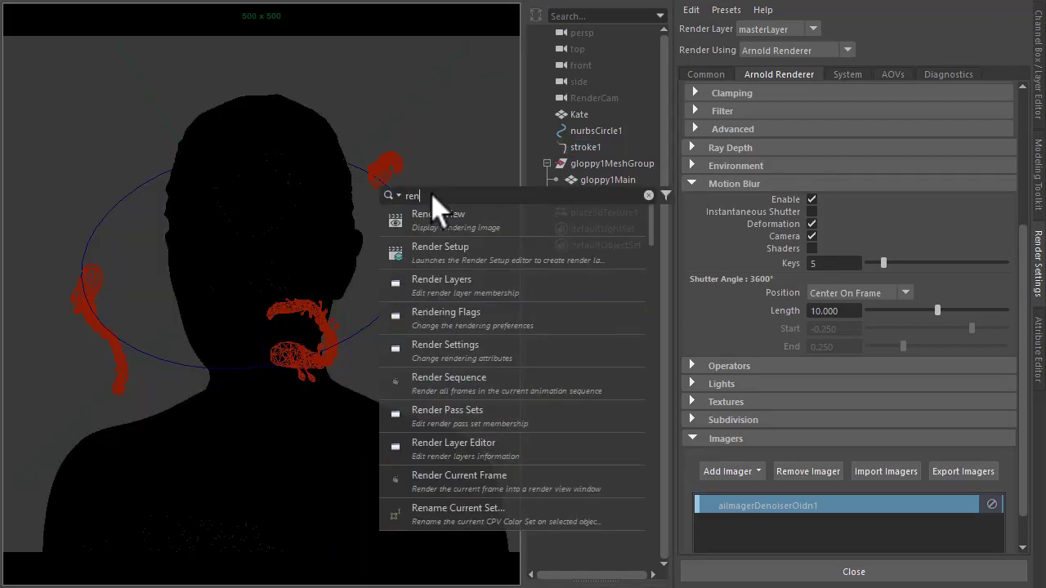
{"action": "left_click", "coordinate": [437, 231]}
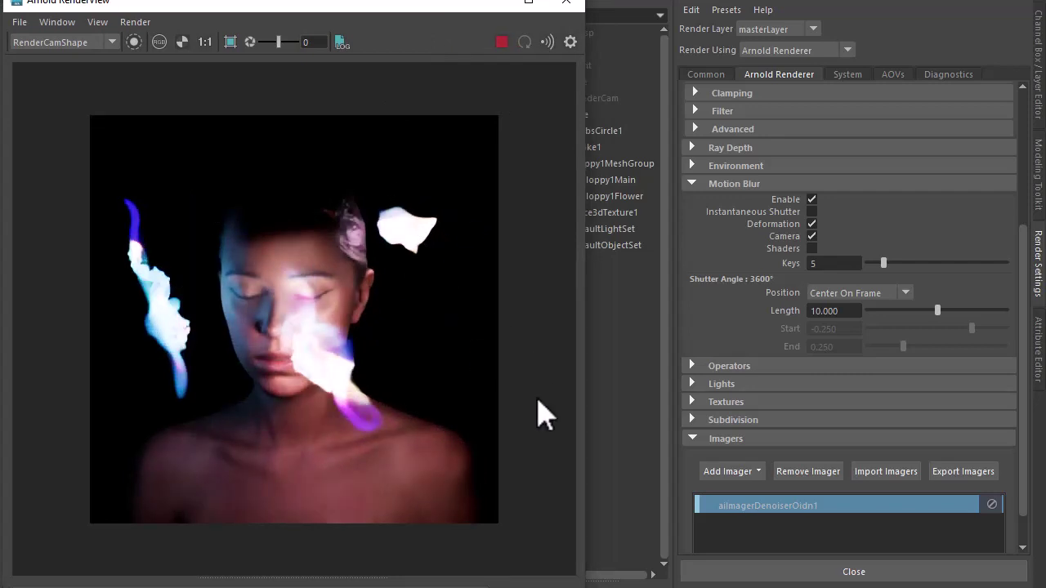
- Create an aiAtmosphereVolume as the atmosphere in the Arnold environment settings
{"action": "left_click", "coordinate": [719, 184]}
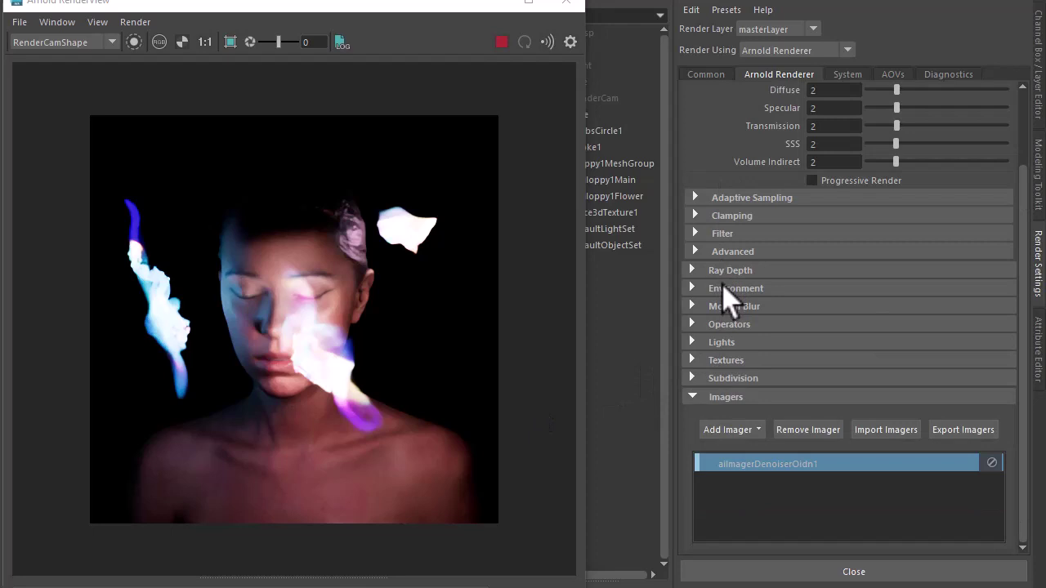
{"action": "left_click", "coordinate": [723, 286]}
{"action": "left_click", "coordinate": [989, 308]}
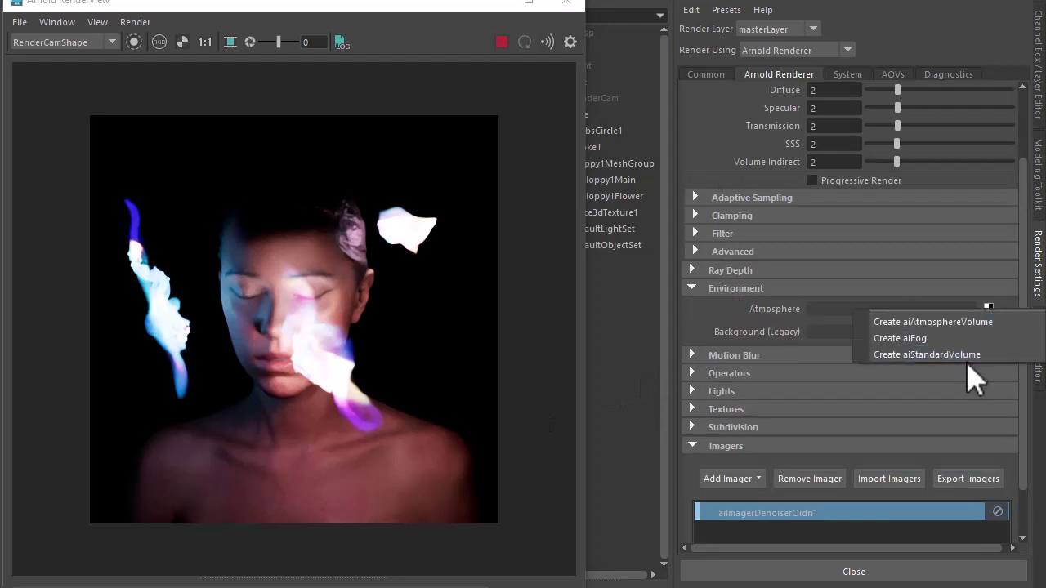
{"action": "left_click", "coordinate": [975, 322]}
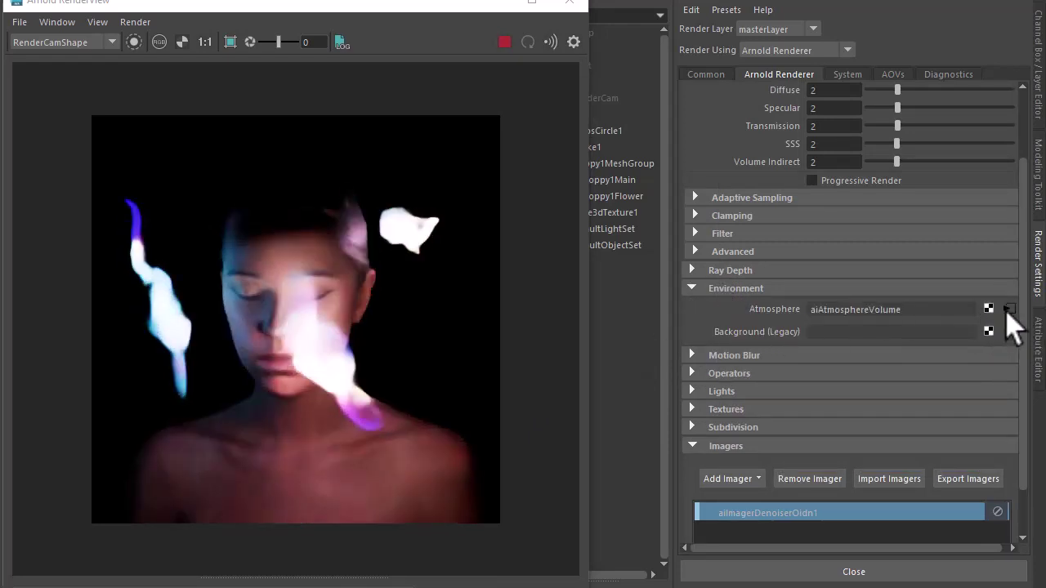
- Set the atmosphere volume's density to 1, anisotropy to -0.9 and attenuation to 0.04, and select nurbsCircle1
{"action": "left_click", "coordinate": [1009, 309]}
{"action": "left_click_drag", "start_coordinate": [866, 215], "coordinate": [1014, 217]}
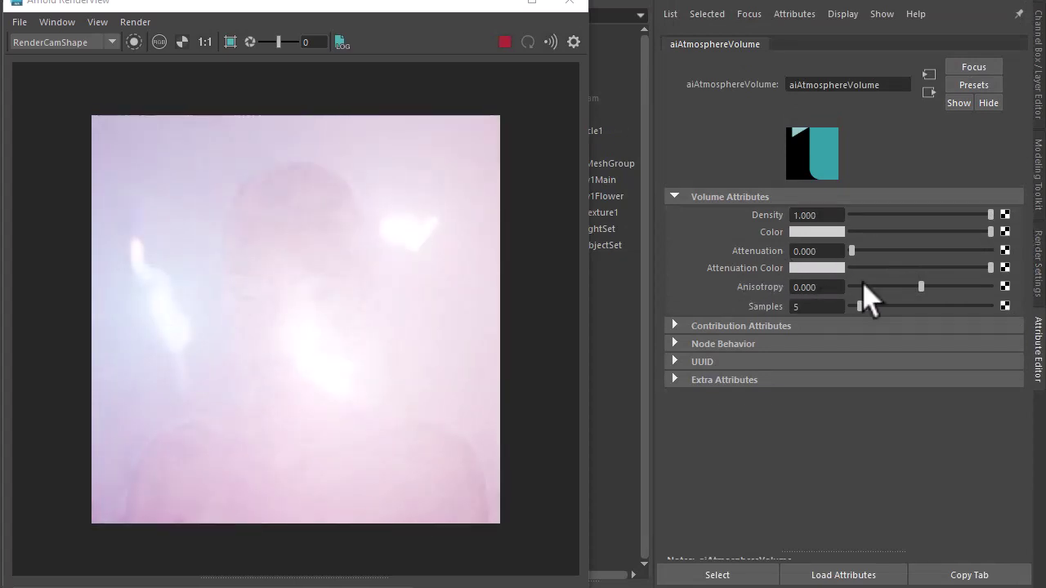
{"action": "left_click_drag", "start_coordinate": [864, 286], "coordinate": [812, 296]}
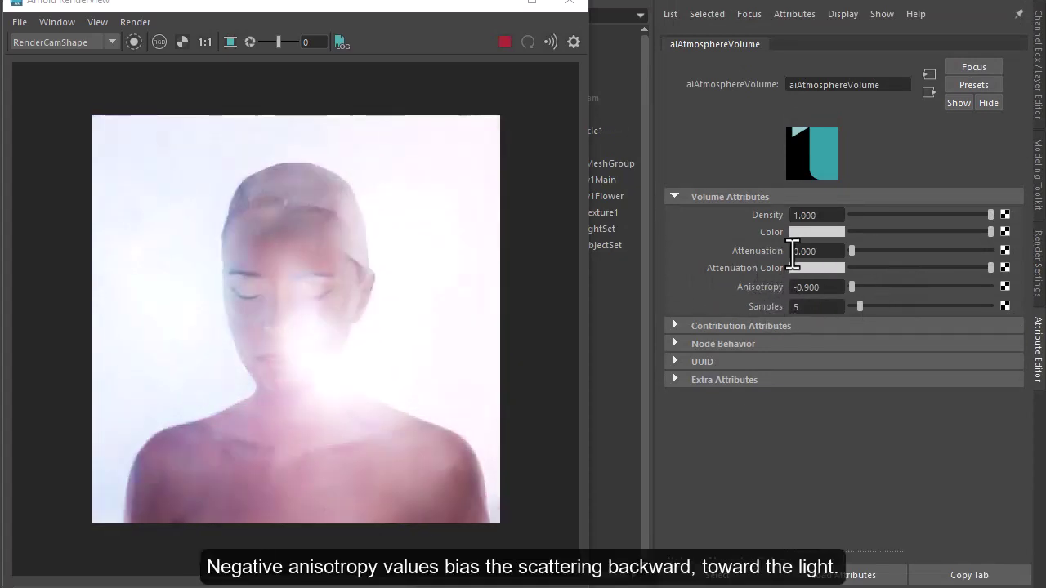
{"action": "left_click_drag", "start_coordinate": [810, 251], "coordinate": [815, 253], "text": "ctrl"}
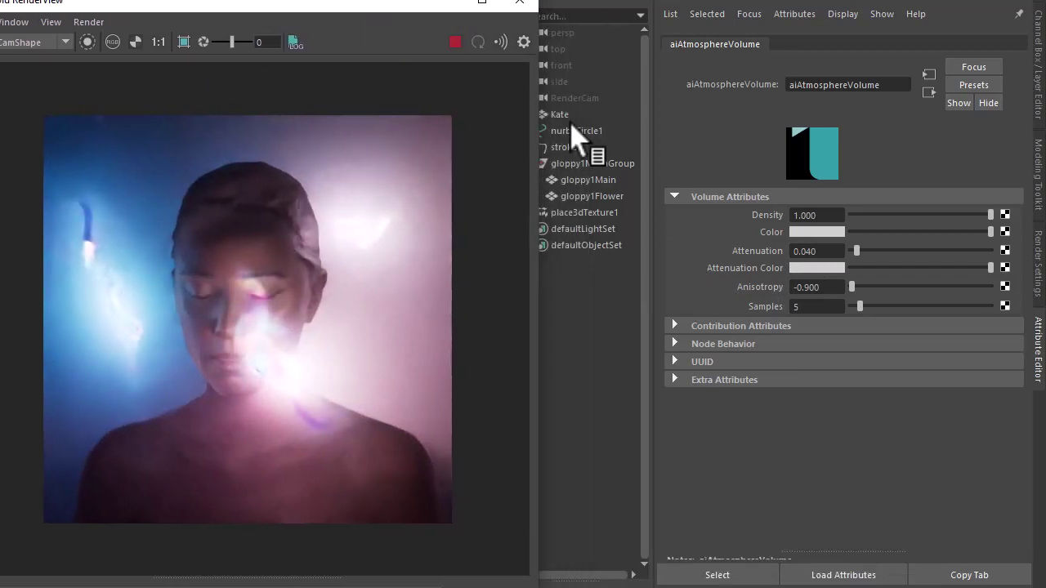
{"action": "left_click", "coordinate": [572, 135]}
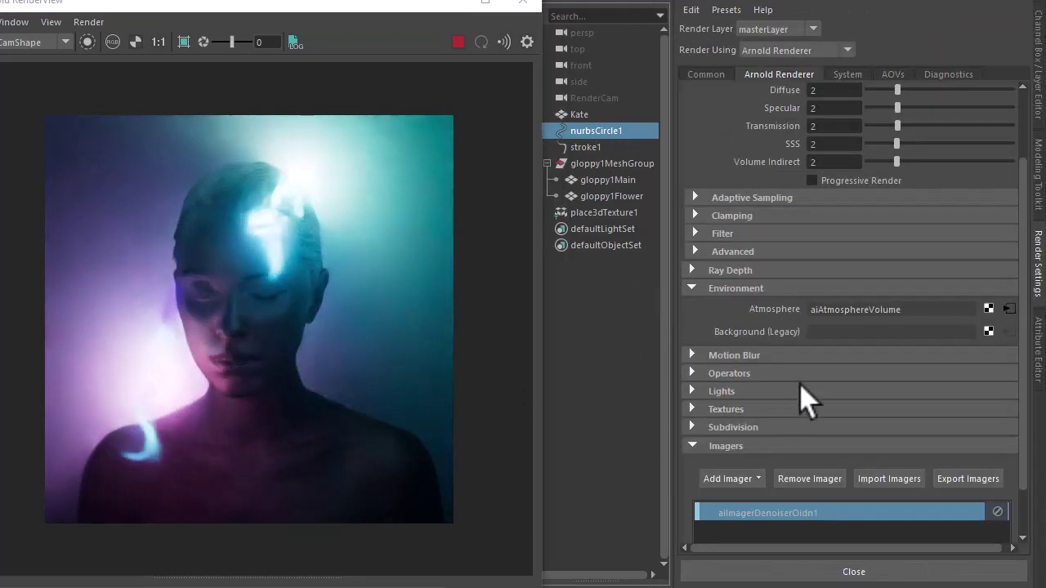
- Set the atmosphere volume's diffuse contribution to 1
{"action": "left_click", "coordinate": [1011, 311]}
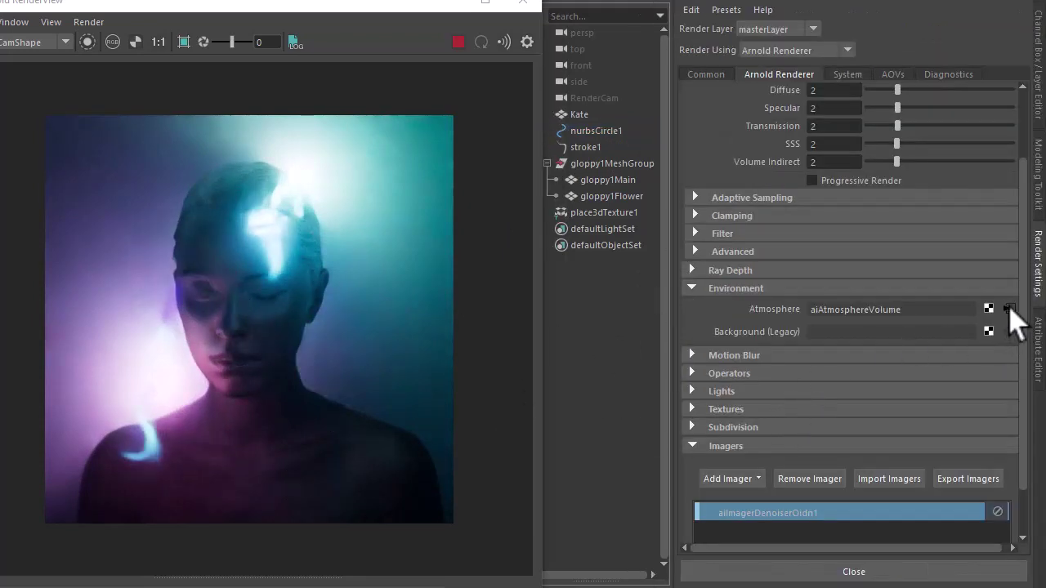
{"action": "left_click", "coordinate": [1010, 310]}
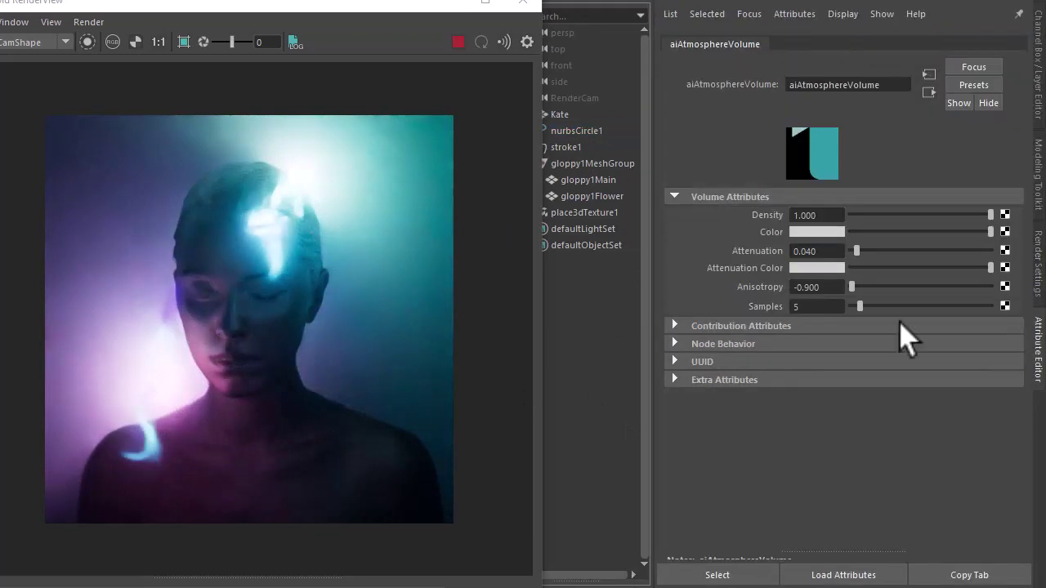
{"action": "left_click", "coordinate": [781, 326]}
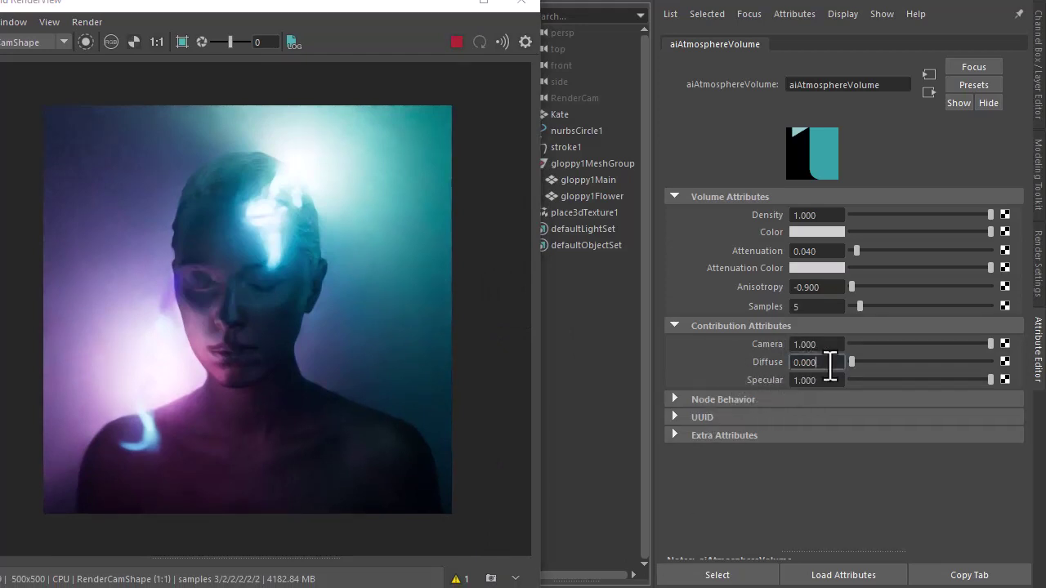
{"action": "key", "text": "Tab"}
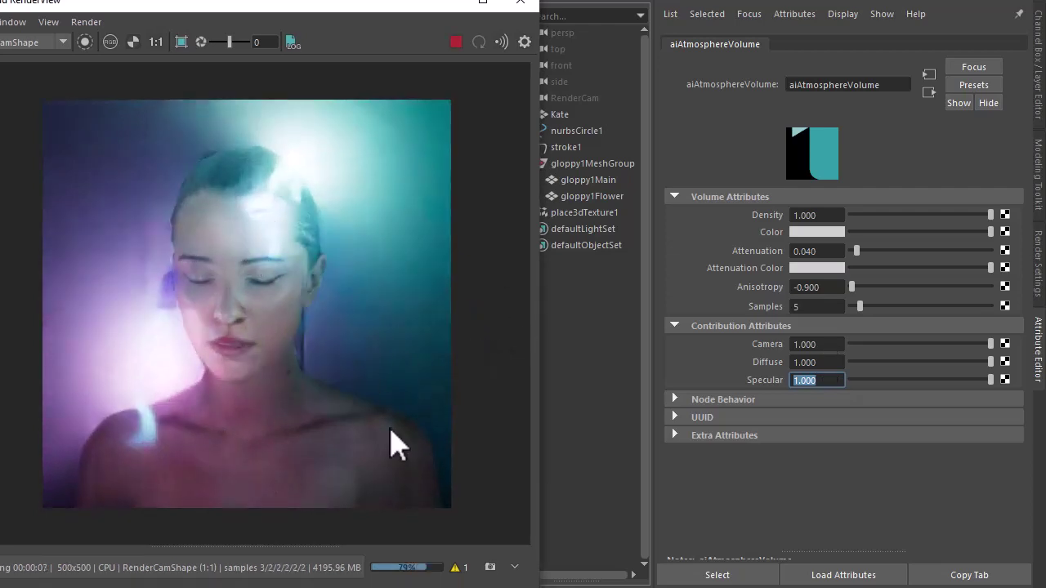
- Compare the current render with the stored Snapshot_02, and hide the snapshot area again
{"action": "left_click_drag", "start_coordinate": [302, 546], "coordinate": [338, 402]}
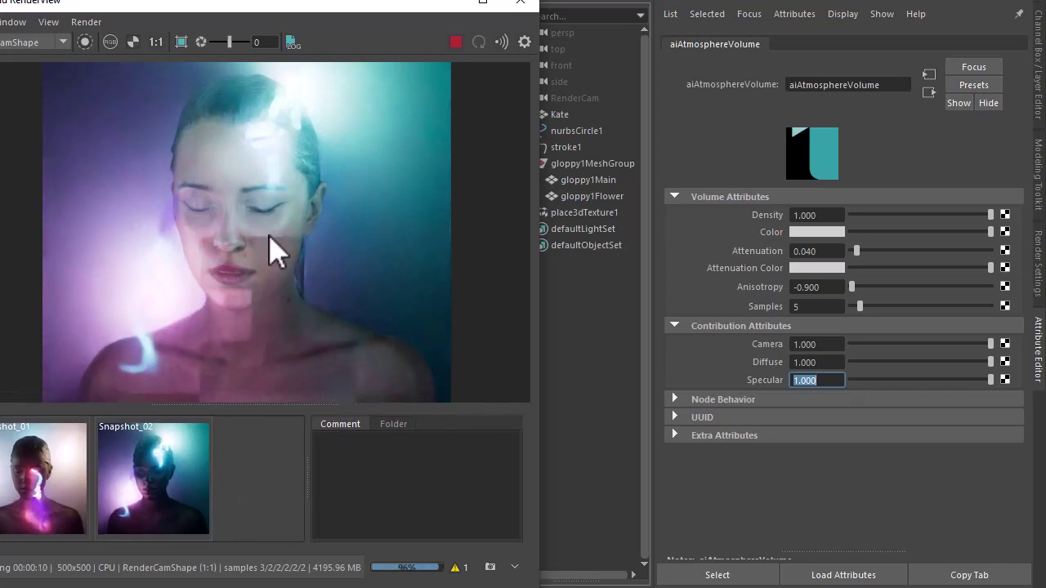
{"action": "left_click", "coordinate": [186, 470]}
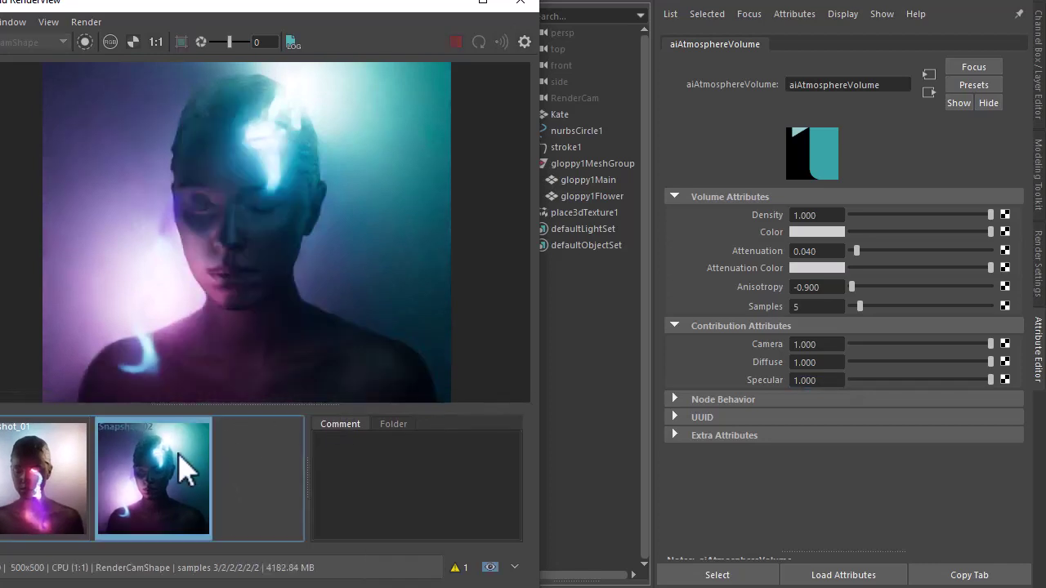
{"action": "left_click", "coordinate": [178, 490]}
{"action": "left_click_drag", "start_coordinate": [232, 403], "coordinate": [226, 565]}
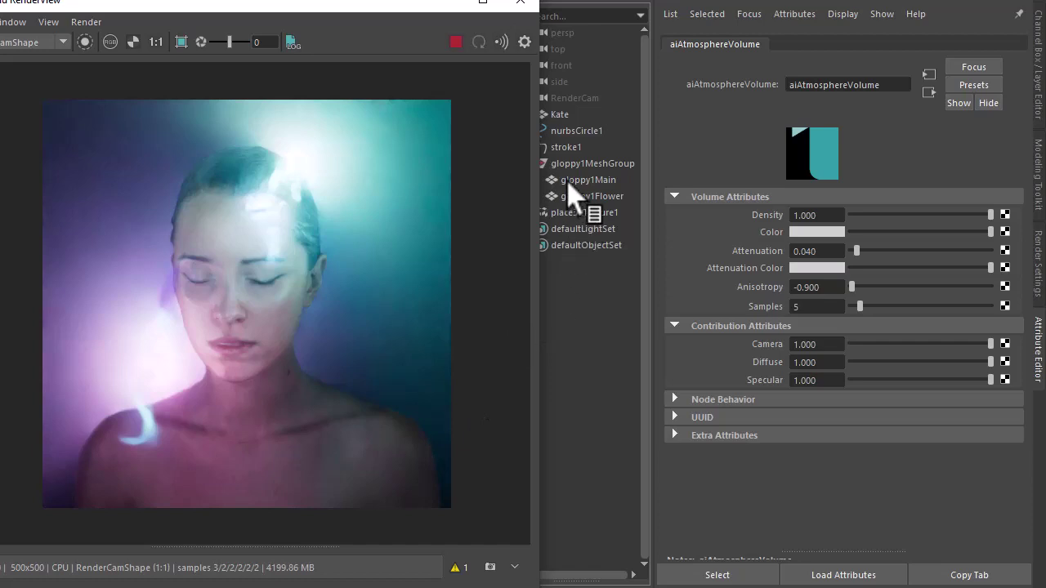
- Try different seeds on stroke1's strokeShape1, ending at 833
{"action": "middle_click_drag", "start_coordinate": [572, 180], "coordinate": [576, 159]}
{"action": "left_click", "coordinate": [565, 148]}
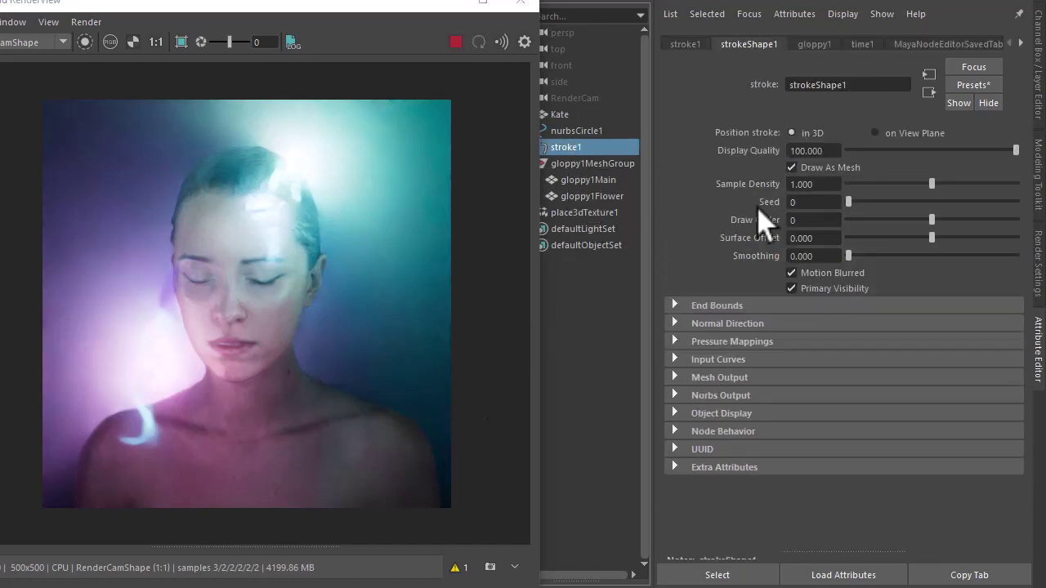
{"action": "left_click", "coordinate": [882, 200]}
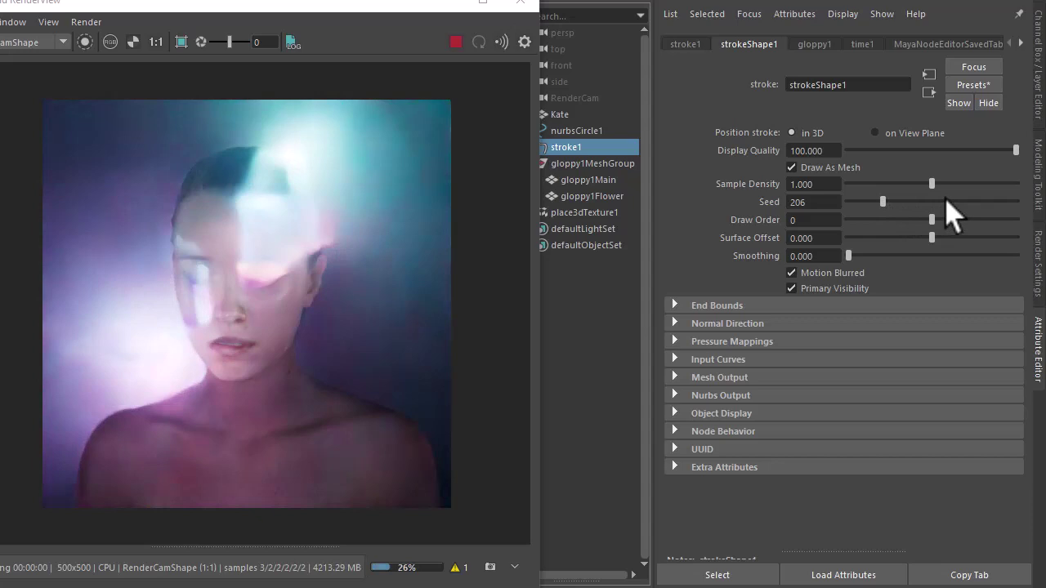
{"action": "left_click_drag", "start_coordinate": [947, 201], "coordinate": [988, 202]}
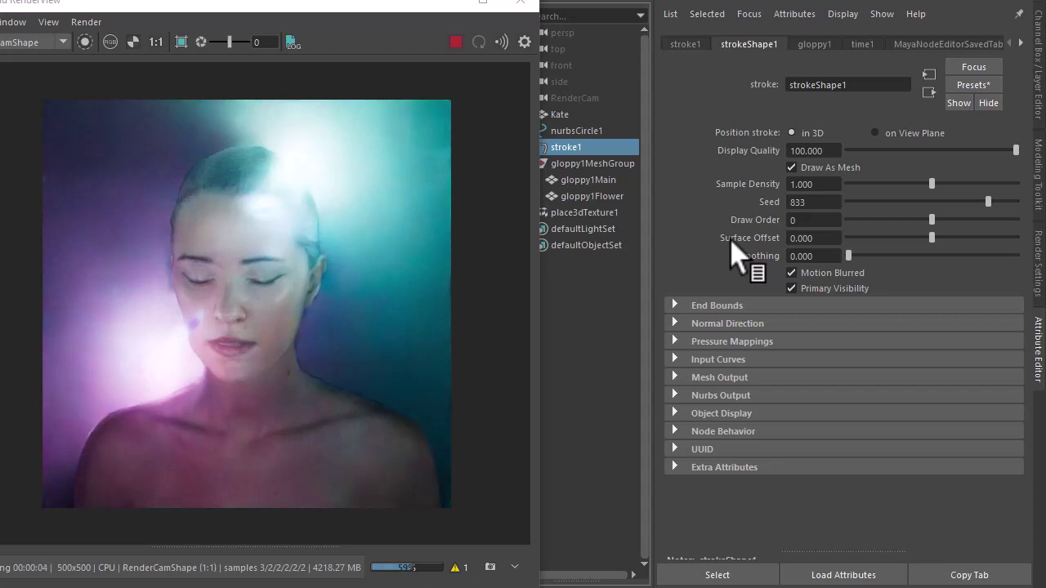
- Vary the global scale of stroke1's gloppy1 brush, trying about 1.04 and 3.85
{"action": "left_click", "coordinate": [816, 47]}
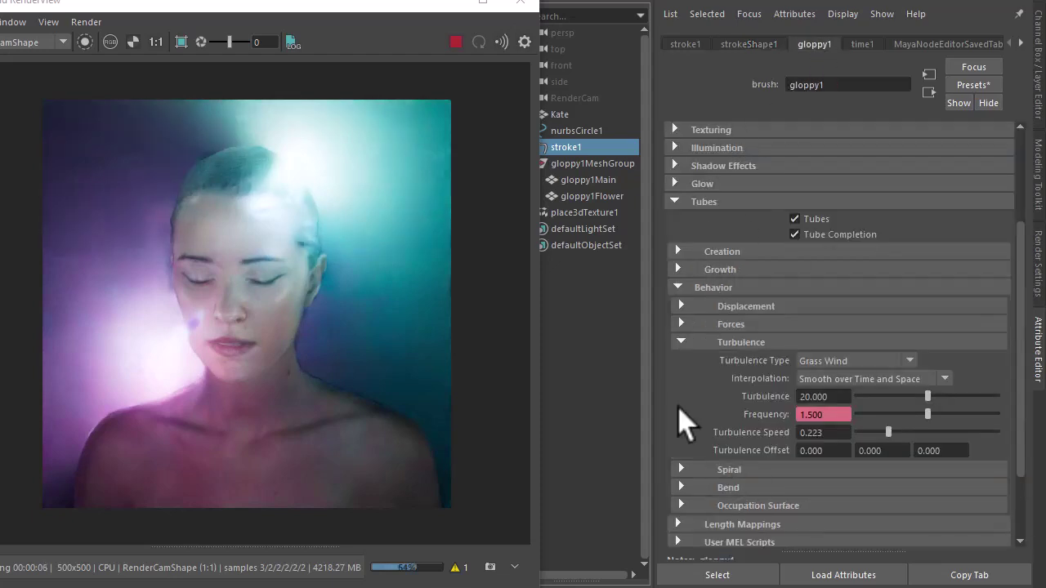
{"action": "scroll", "coordinate": [708, 427], "scroll_direction": "up", "scroll_amount": 3}
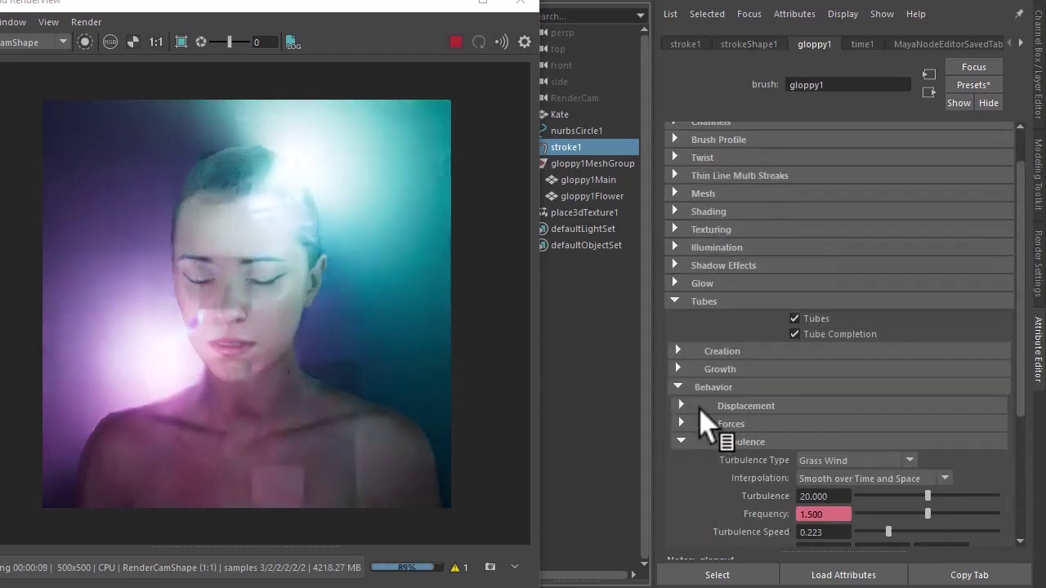
{"action": "left_click", "coordinate": [720, 400]}
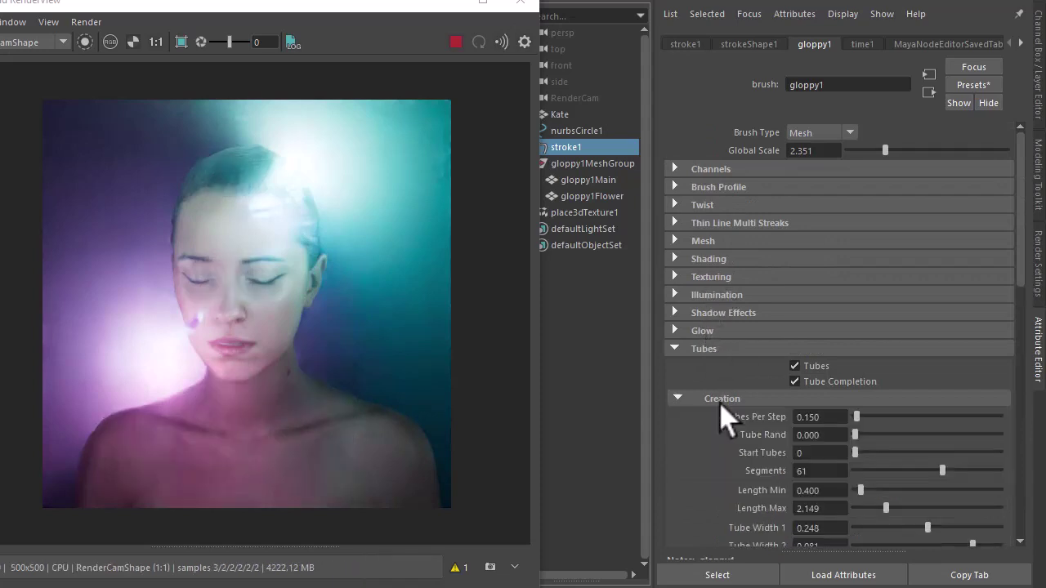
{"action": "scroll", "coordinate": [722, 419], "scroll_direction": "down", "scroll_amount": 2}
{"action": "scroll", "coordinate": [723, 419], "scroll_direction": "up", "scroll_amount": 2}
{"action": "left_click", "coordinate": [749, 45]}
{"action": "left_click", "coordinate": [809, 46]}
{"action": "left_click_drag", "start_coordinate": [851, 151], "coordinate": [858, 151]}
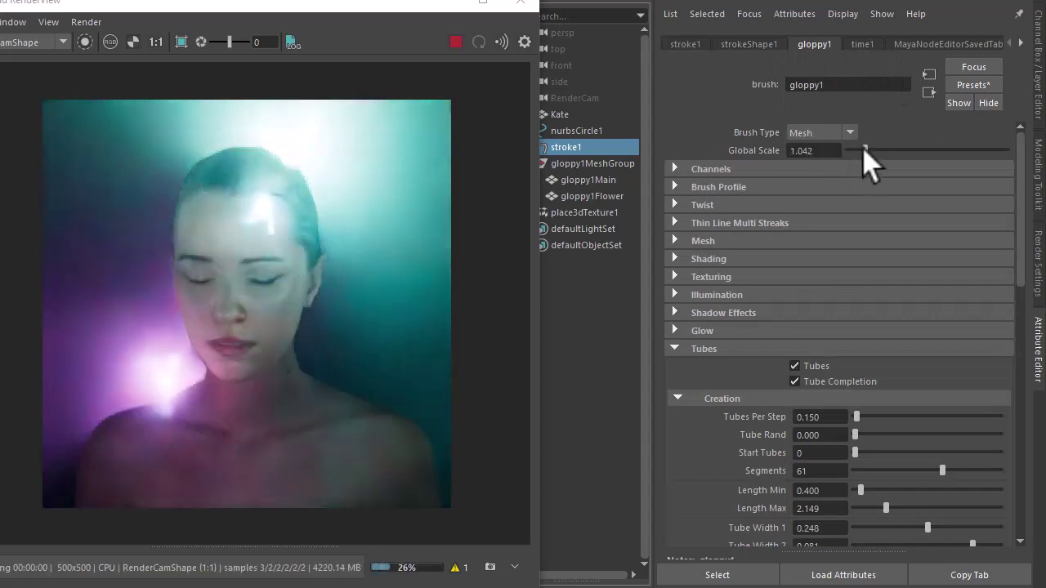
{"action": "left_click", "coordinate": [858, 150]}
{"action": "left_click_drag", "start_coordinate": [858, 151], "coordinate": [908, 150]}
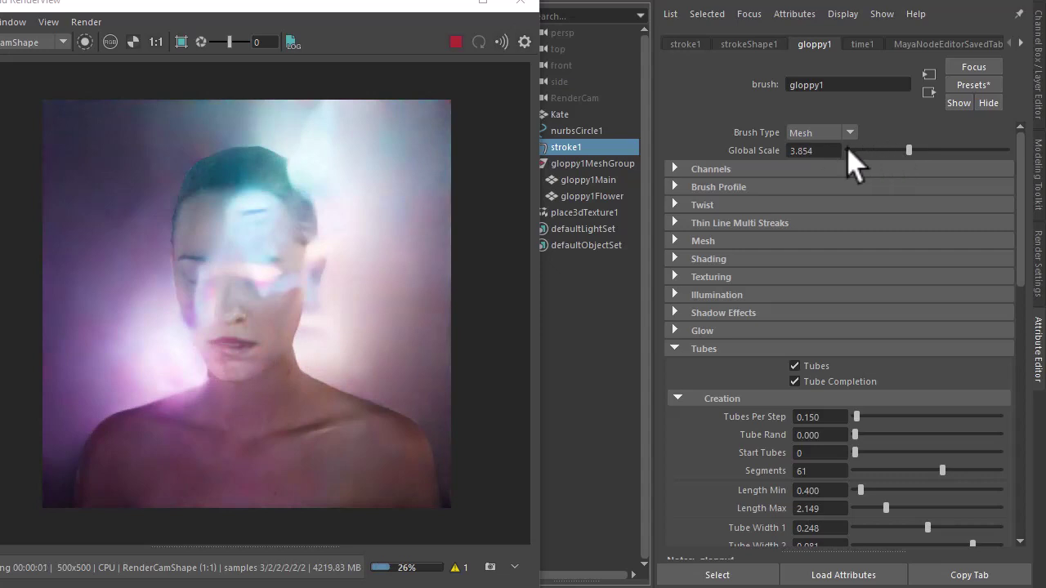
- Move the render view aside to uncover the viewport and select nurbsCircle1
{"action": "key", "text": "super+Right"}
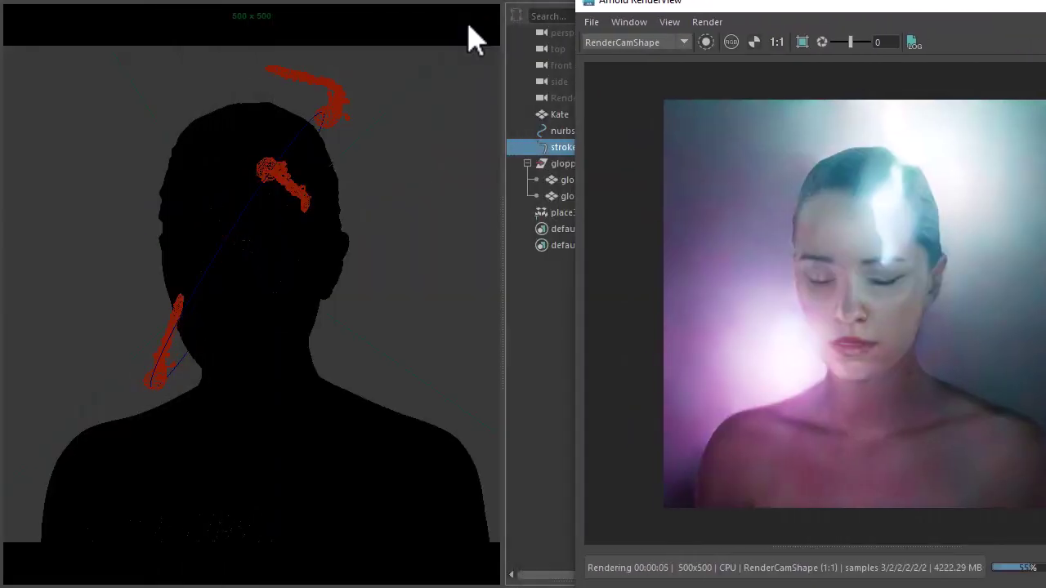
{"action": "left_click", "coordinate": [561, 132]}
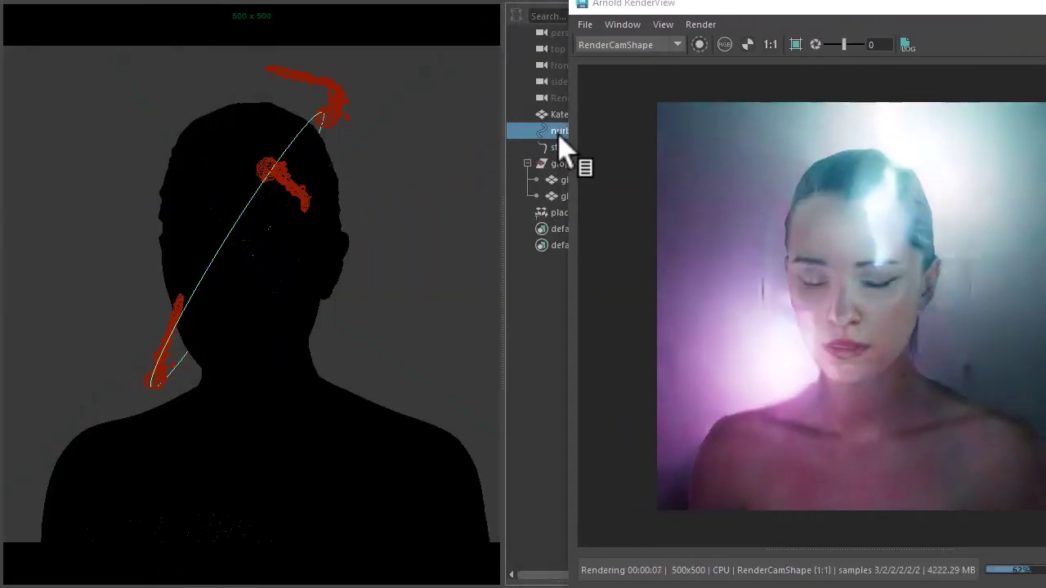